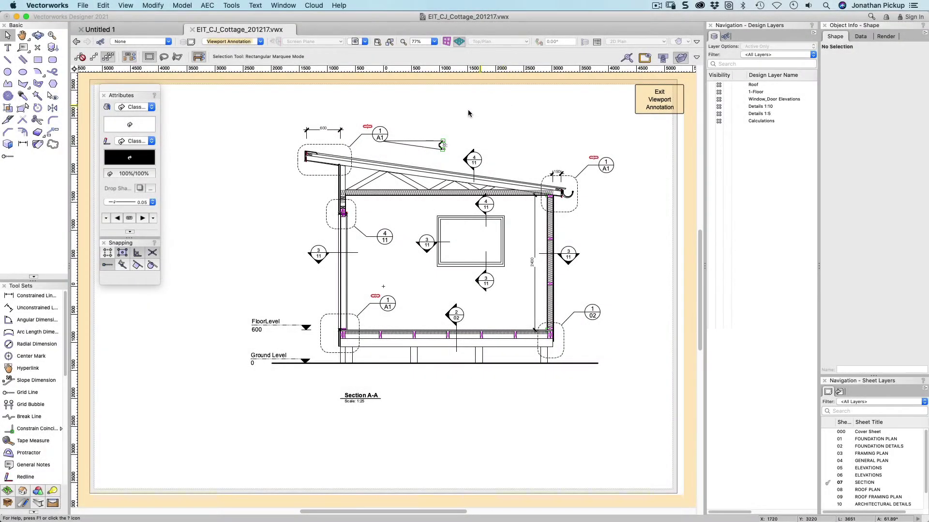
Select both 1/A1 eave callouts and exit annotation editing of the Section viewport
click(379, 134)
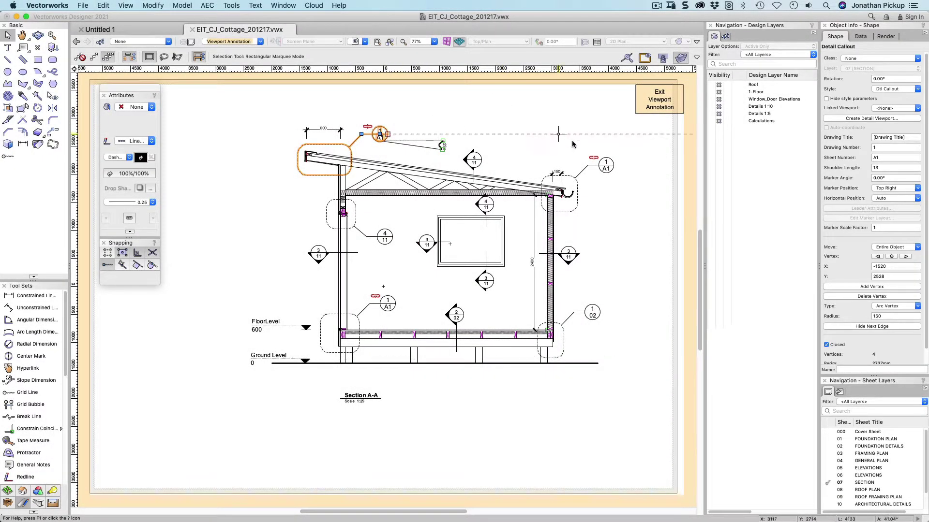
click(604, 166)
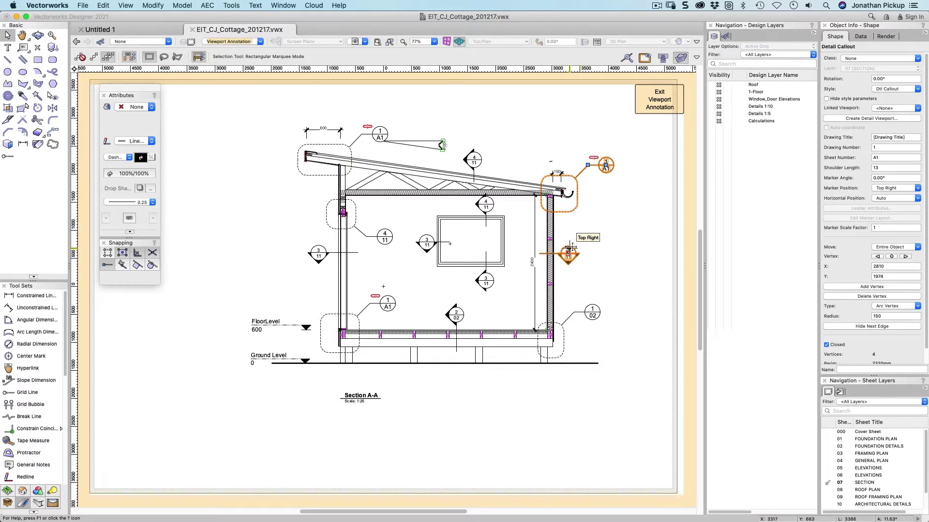
click(661, 99)
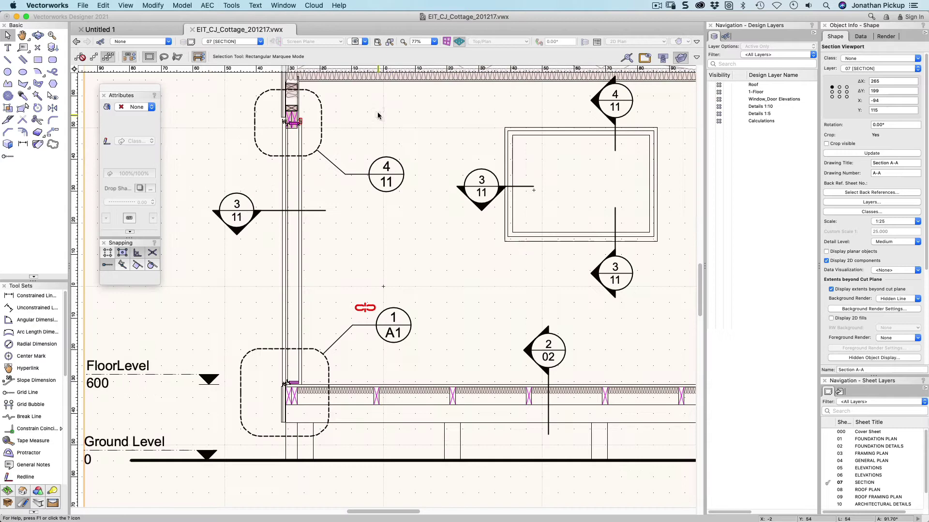
click(246, 42)
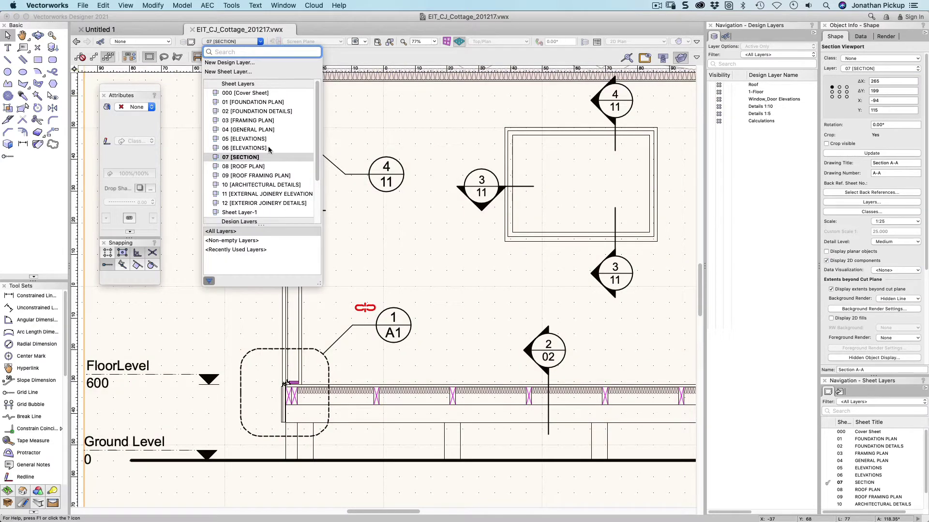
Switch to sheet 10 ARCHITECTURAL DETAILS, zoom out to the whole sheet, and select Ridge Detail
click(271, 186)
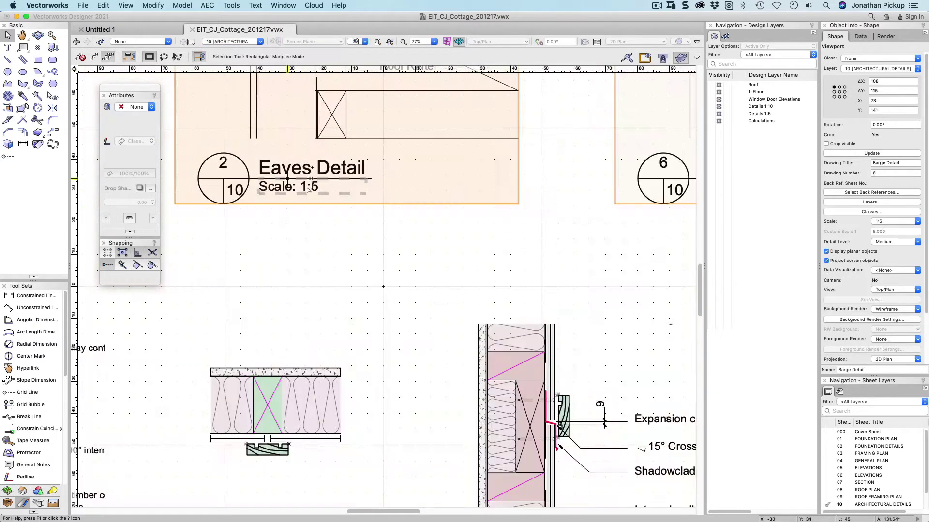
scroll(359, 234, down, 1)
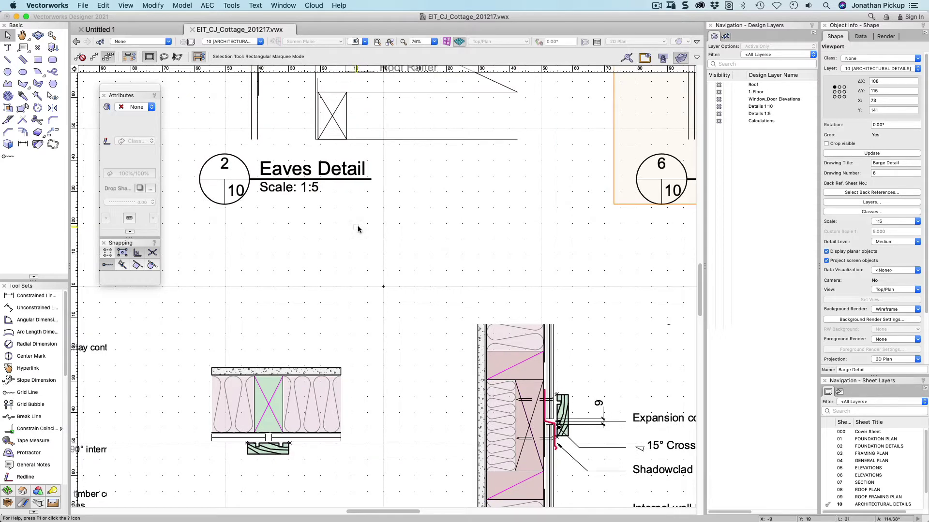
click(365, 224)
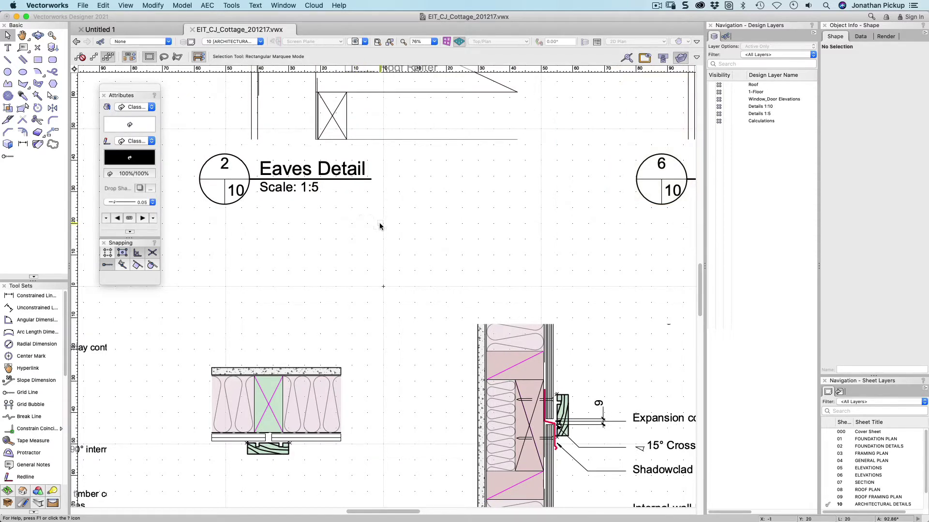
scroll(379, 226, down, 5)
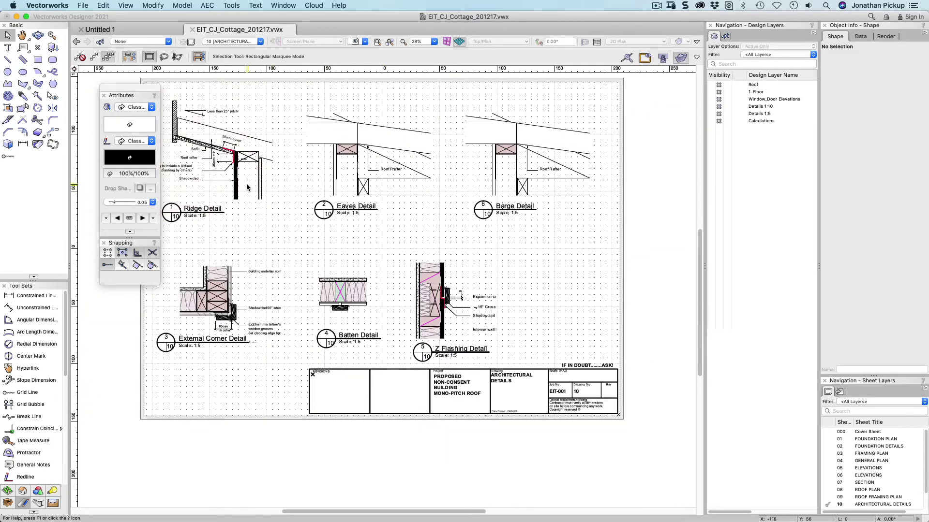
click(246, 186)
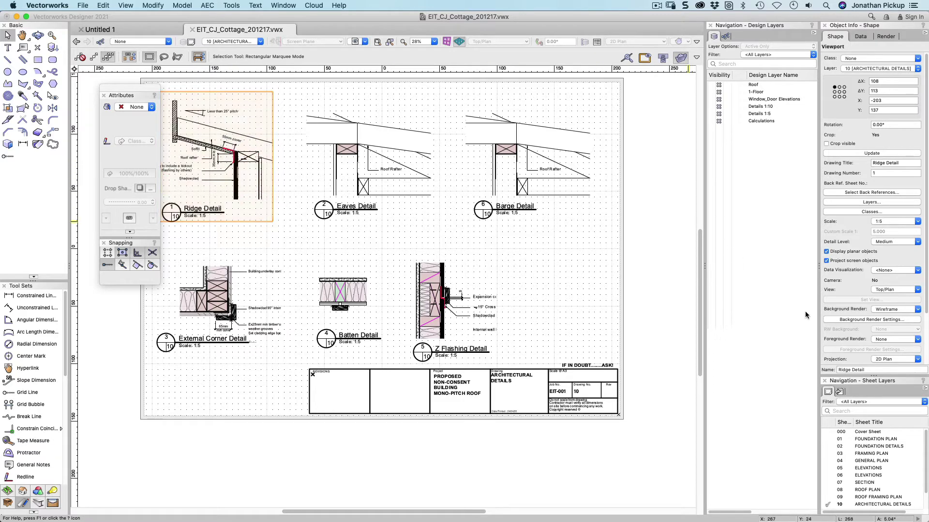
Compare the Ridge Detail viewport's name with its drawing title in Object Info
click(871, 370)
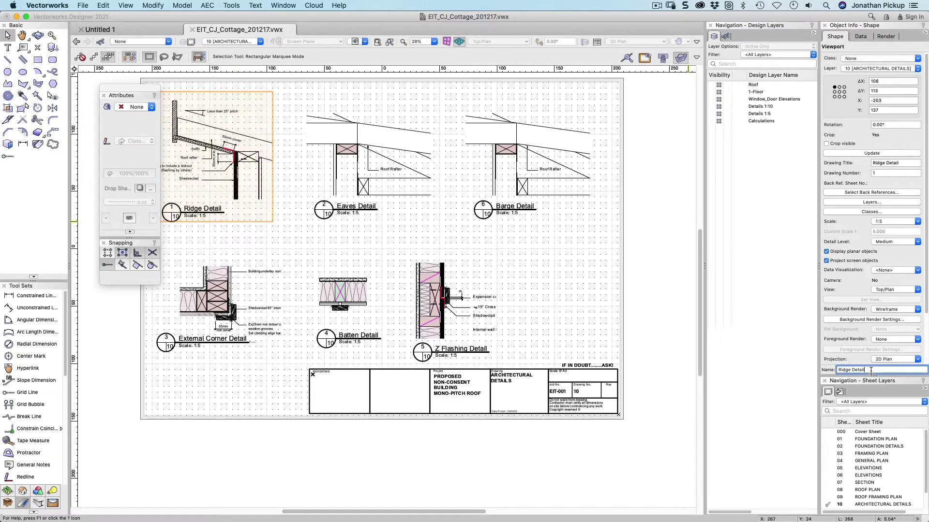
double_click(900, 163)
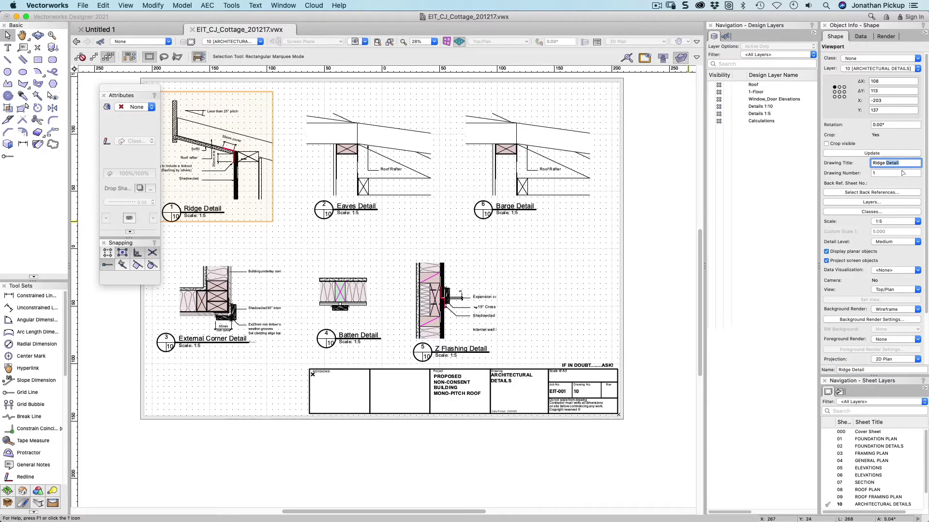
click(867, 371)
drag(865, 369, 839, 368)
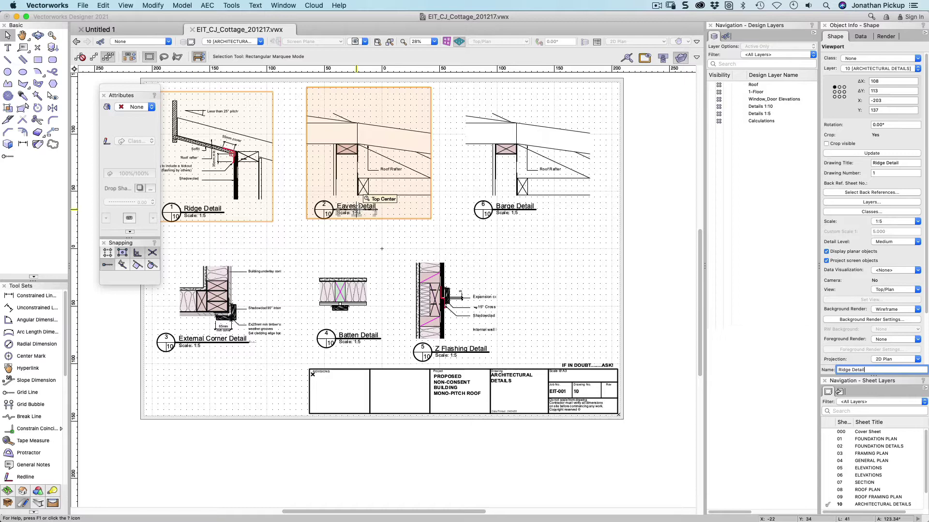
Check the Eaves, Barge, Batten and Z Flashing Detail viewports' names against their titles
click(425, 213)
click(478, 199)
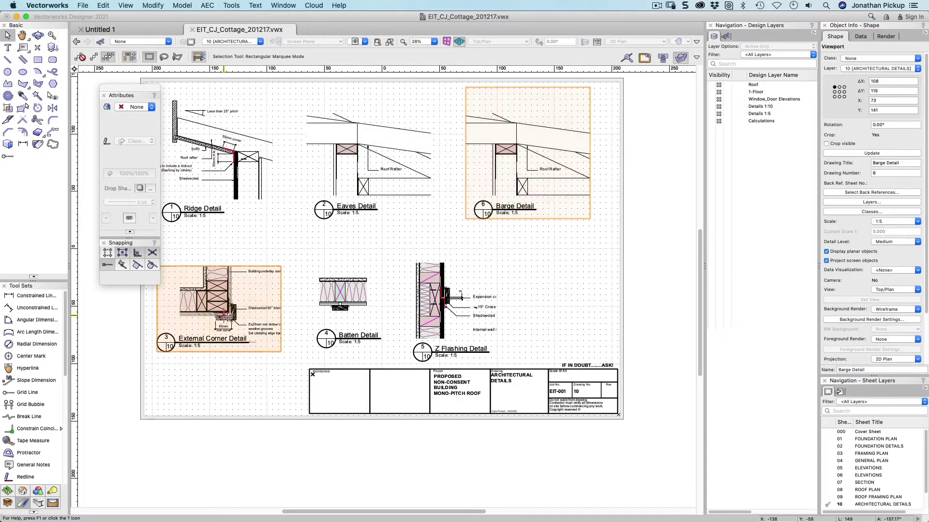
click(339, 295)
click(425, 286)
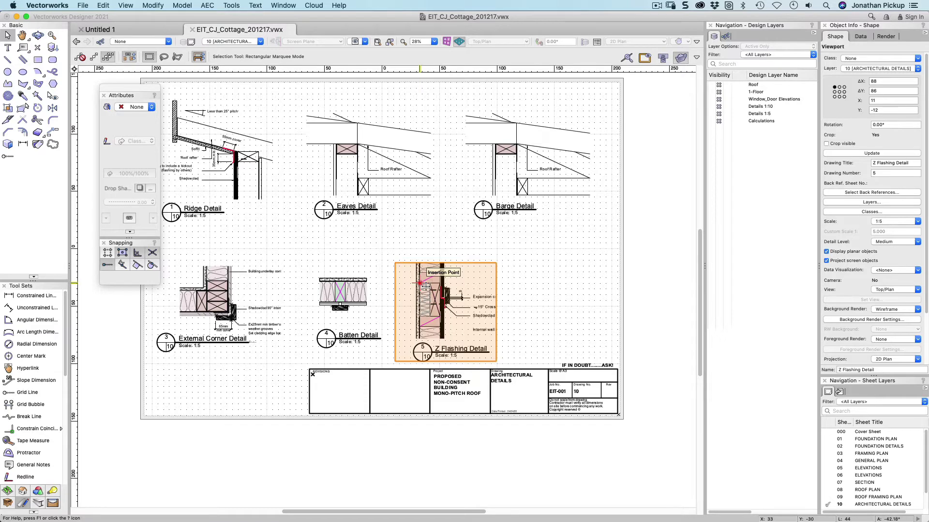
click(251, 40)
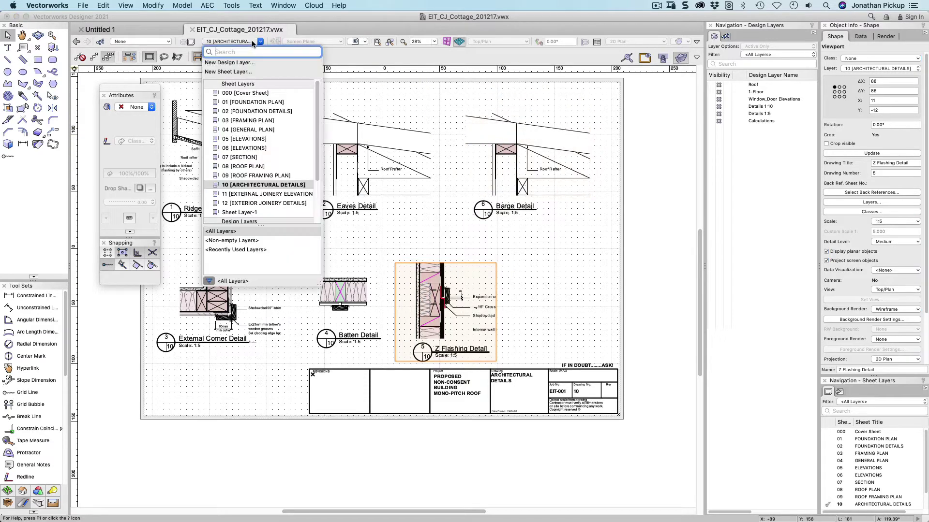
On sheet 07 SECTION, edit the viewport annotations zoomed on the right wall and eave callout
click(261, 158)
double_click(458, 185)
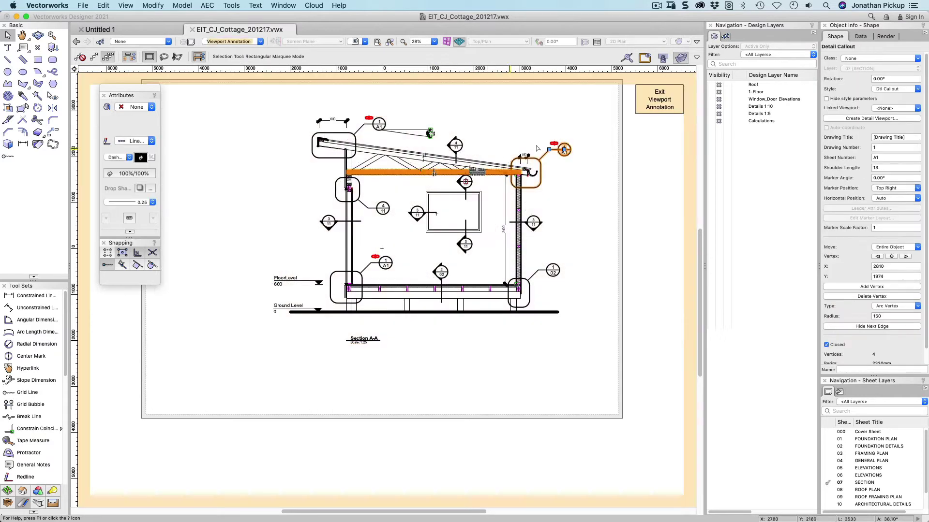
key(Escape)
click(52, 35)
drag(587, 128, 501, 329)
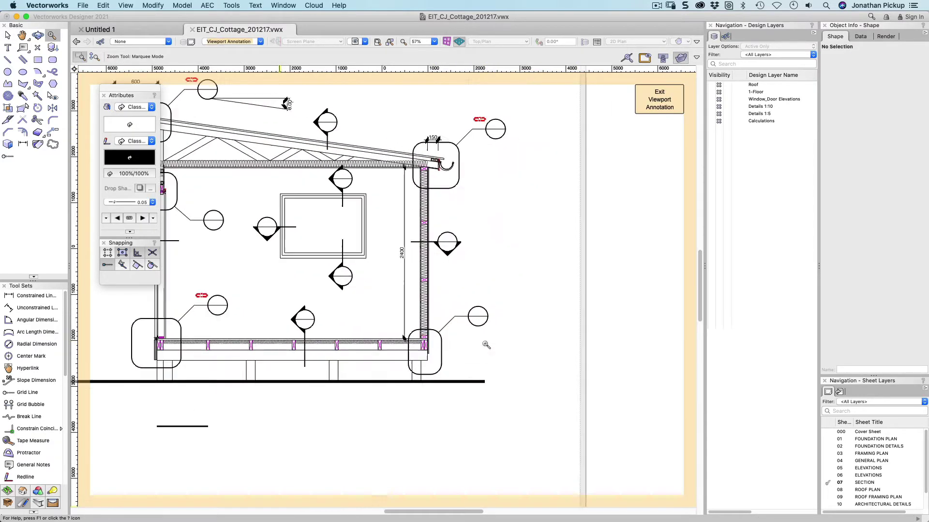
key(x)
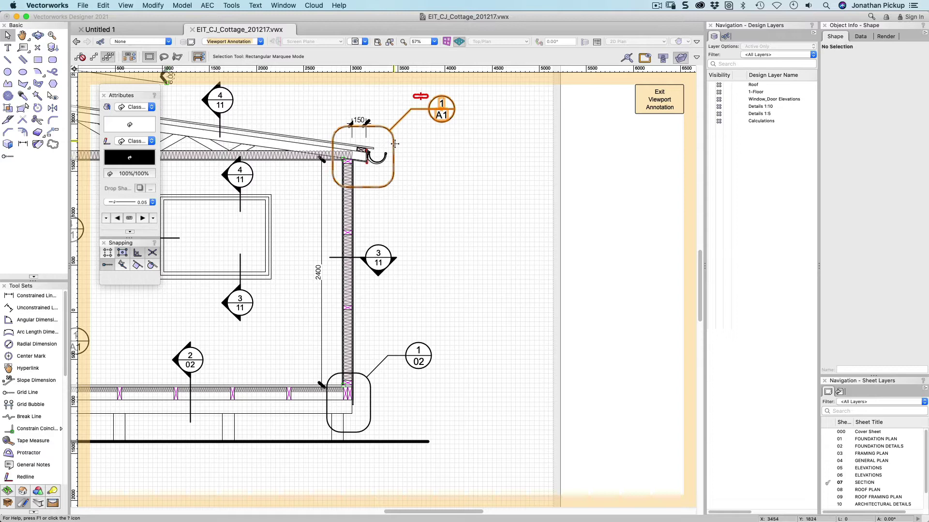
click(393, 148)
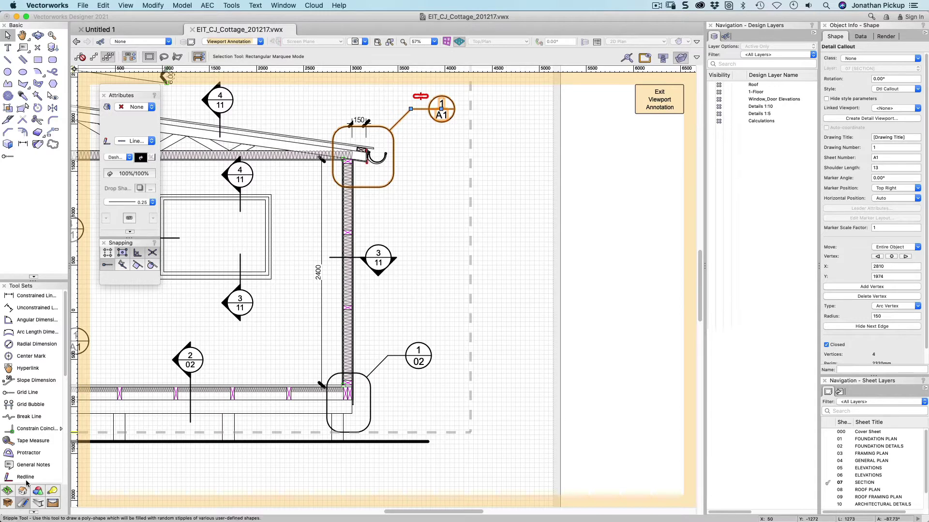
Draw a trial detail callout right of the wall, move its marker, then delete it
scroll(66, 367, down, 3)
drag(68, 384, 71, 432)
click(34, 436)
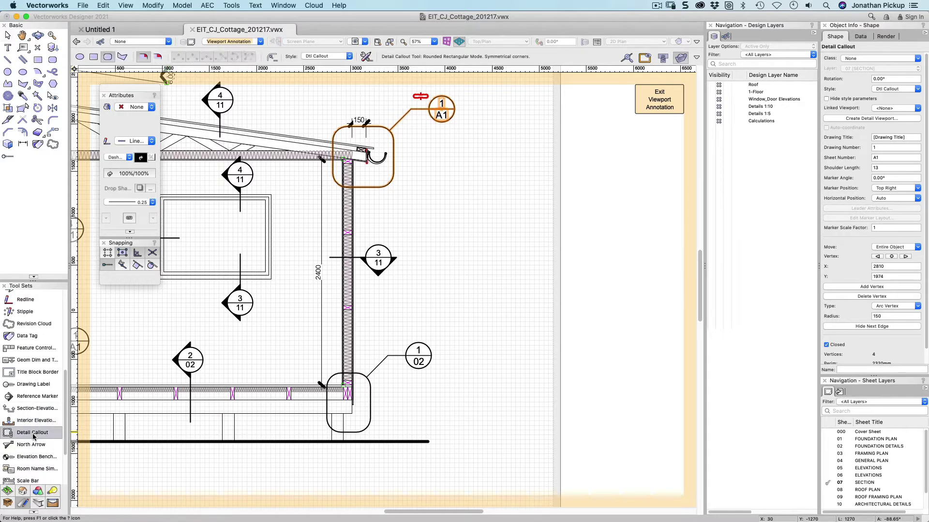
click(425, 185)
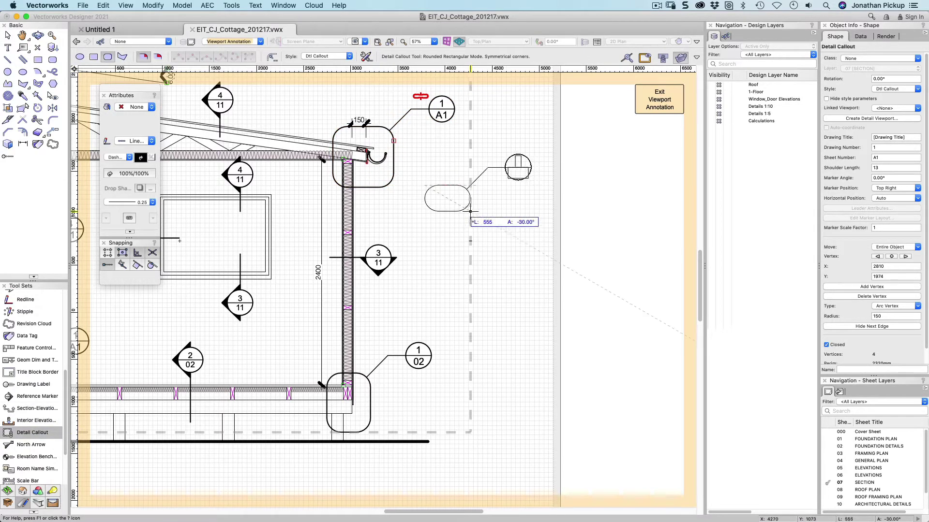
click(473, 233)
key(x)
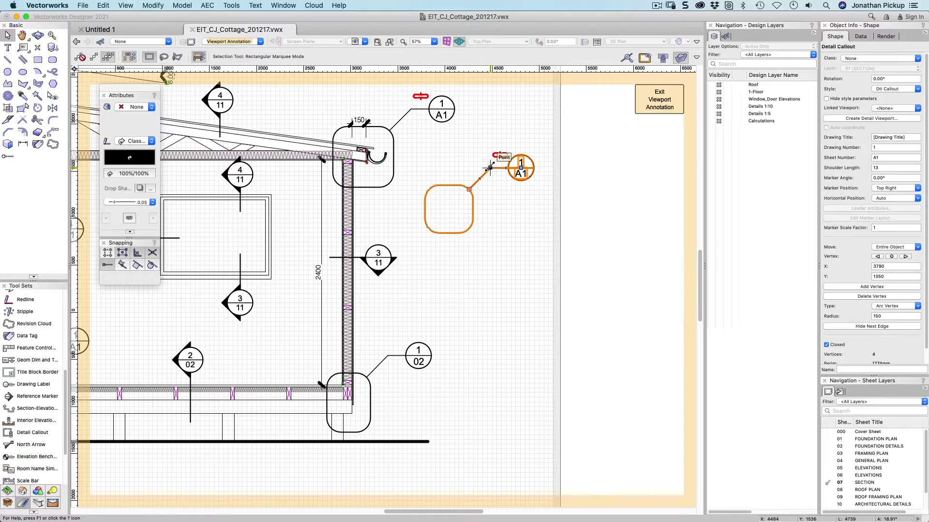
mouse_move(490, 168)
mouse_down()
mouse_move(466, 174)
mouse_move(411, 250)
mouse_move(478, 256)
mouse_move(513, 226)
mouse_up()
key(Delete)
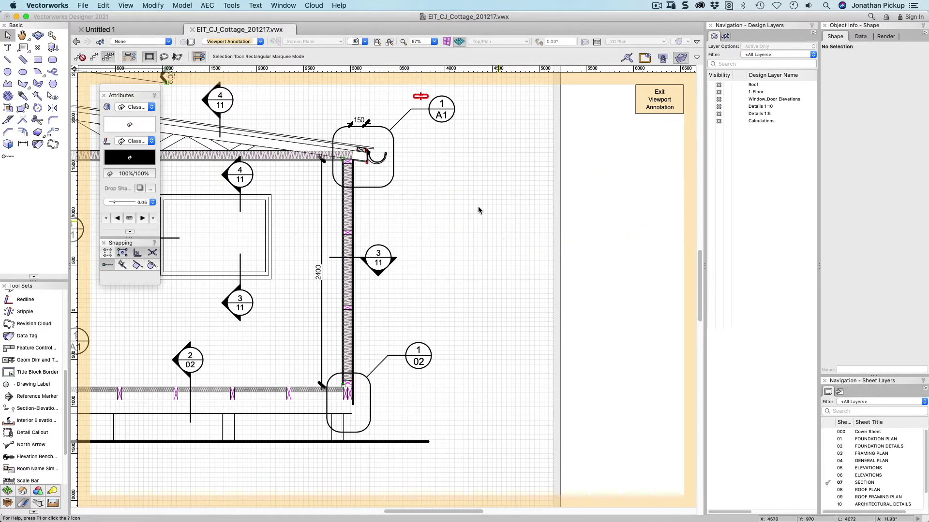
Link the eave's 1/A1 callout to Eaves Detail via an 'eav' search, so it reads 2/10
click(441, 112)
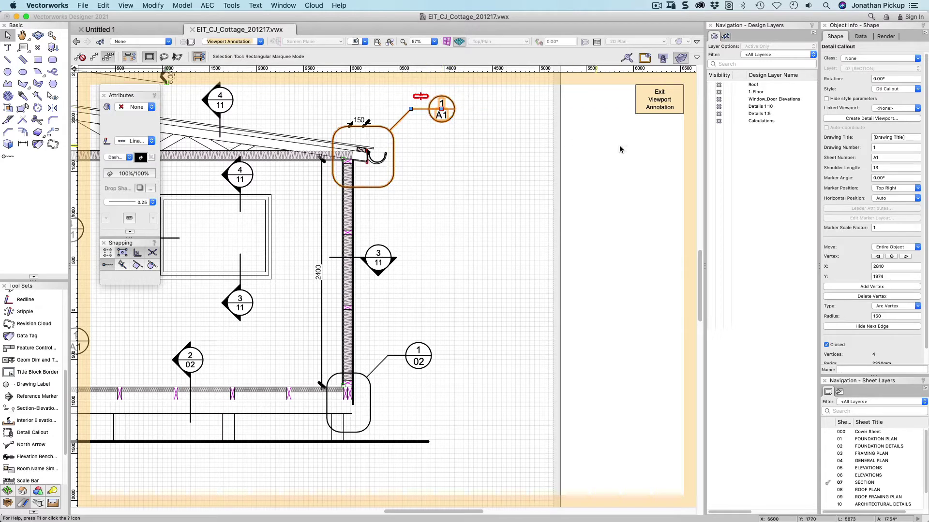
click(885, 108)
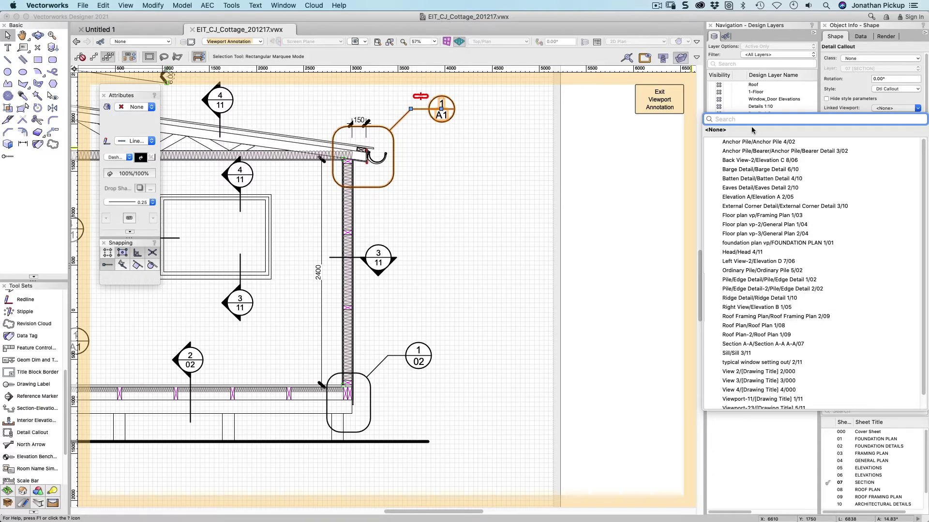
text(eav)
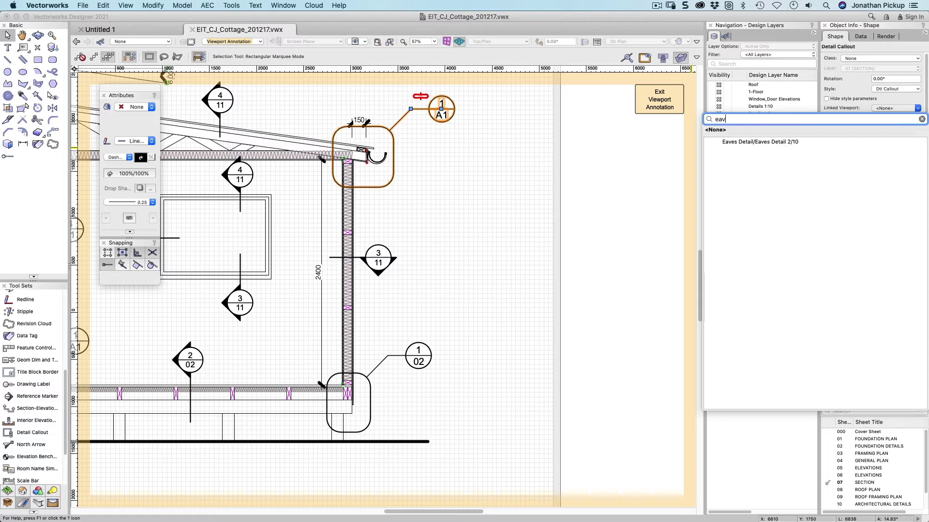
click(751, 142)
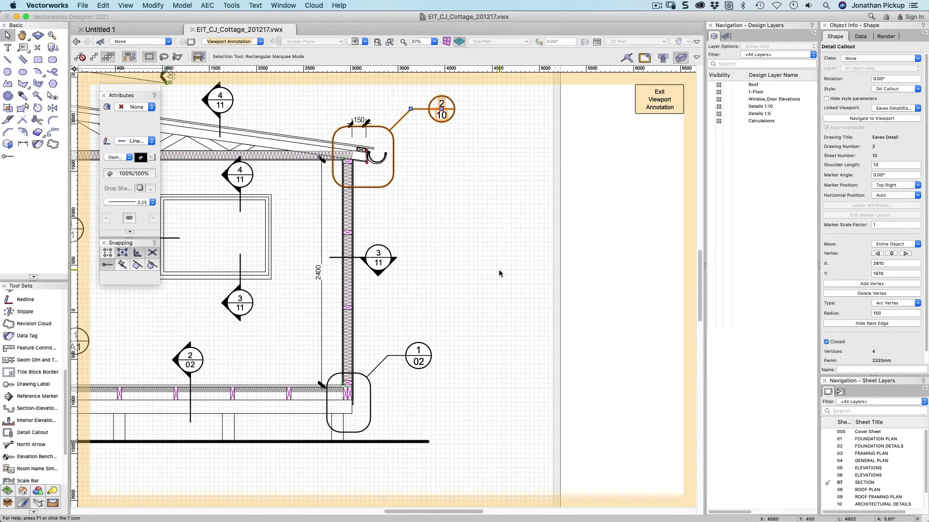
Link the 3/11 wall marker to External Corner Detail, making it 3/10
click(378, 259)
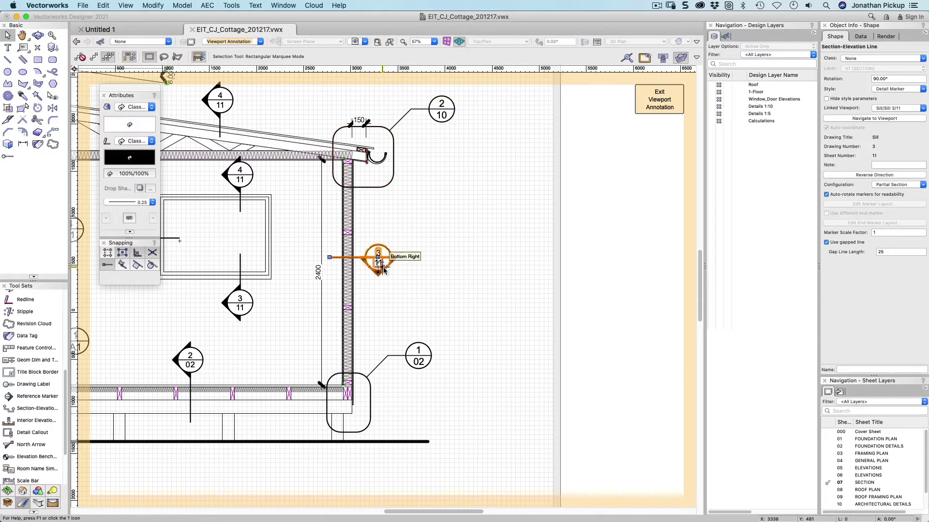
click(897, 108)
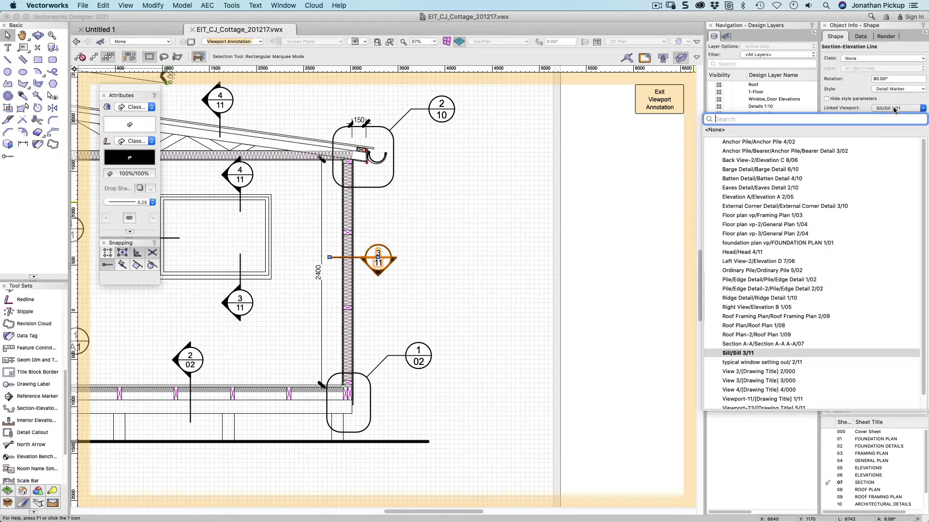
text(ext)
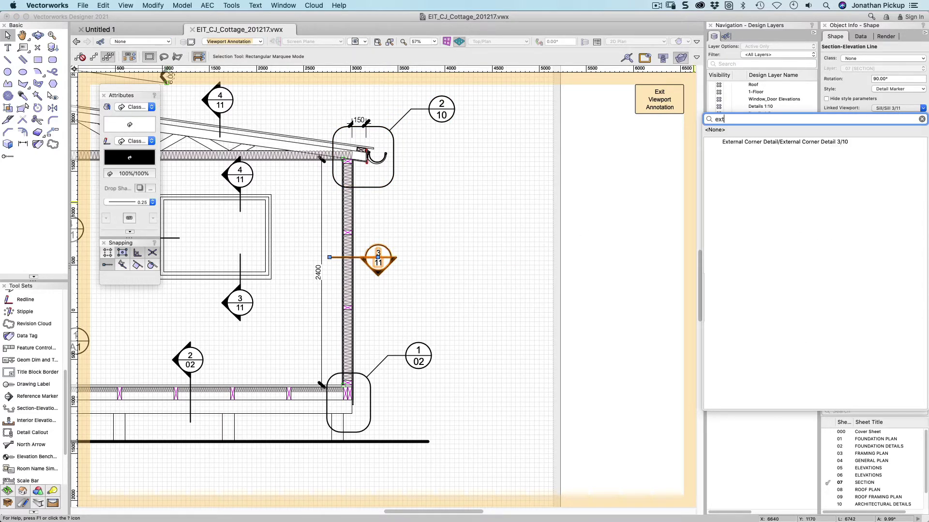
click(768, 142)
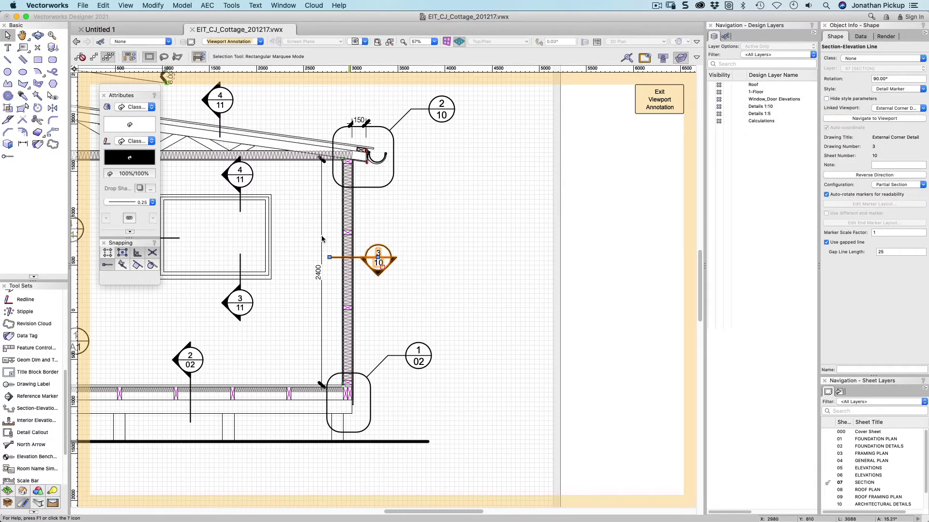
scroll(553, 223, down, 3)
scroll(568, 221, up, 3)
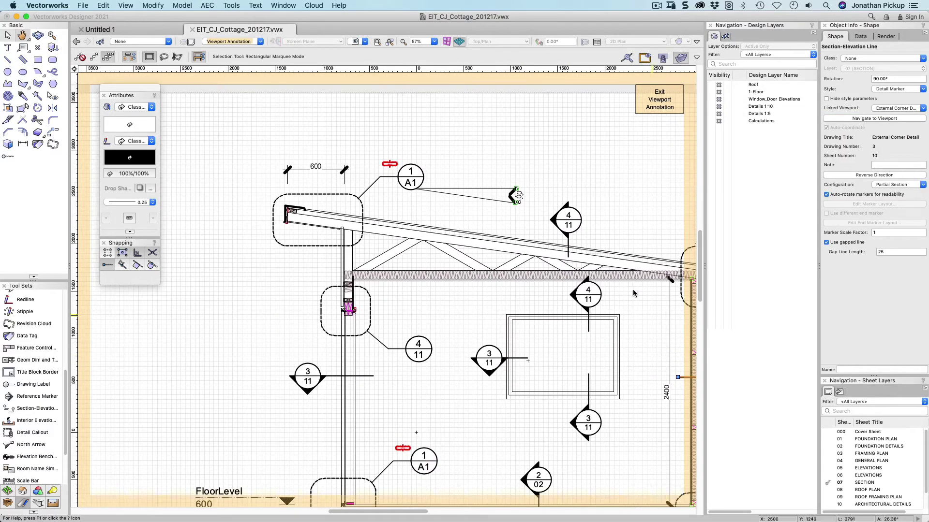
Link the 4/11 roof marker to Barge Detail, making it 6/10
click(570, 221)
click(881, 109)
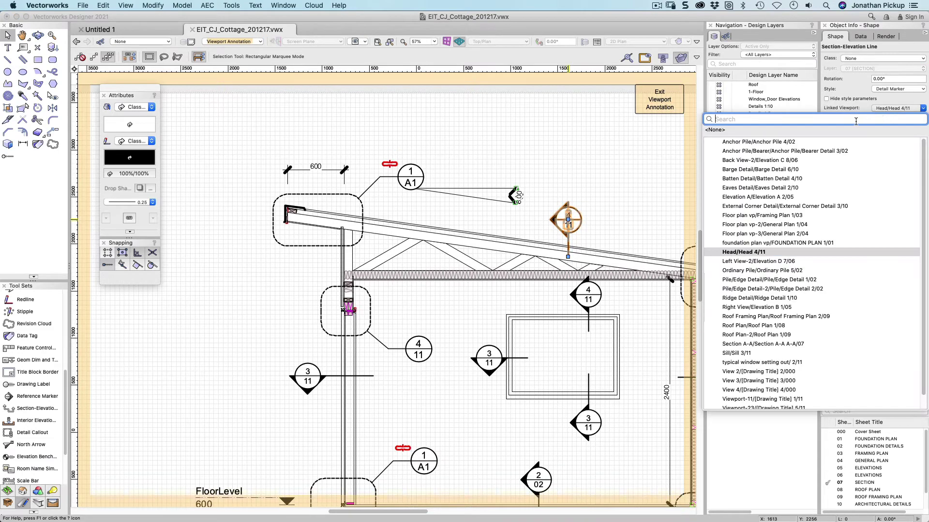
text(bar)
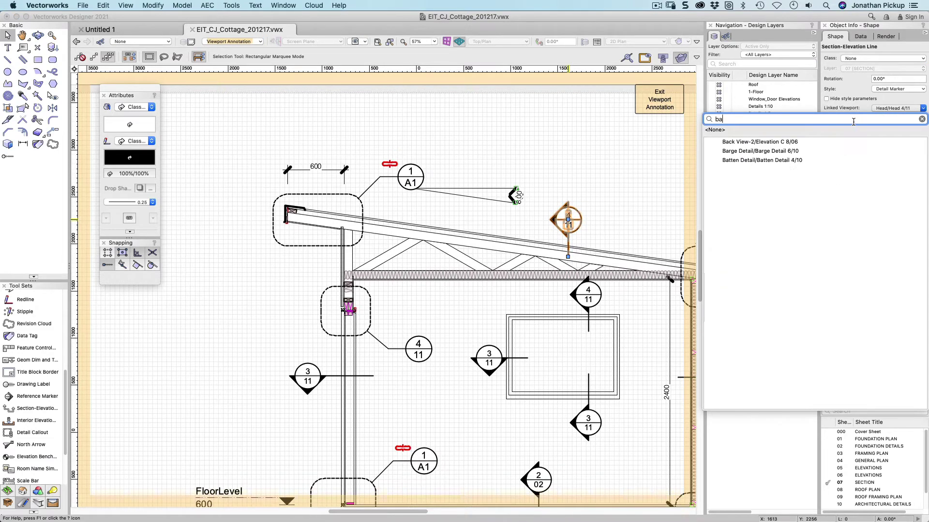
click(782, 145)
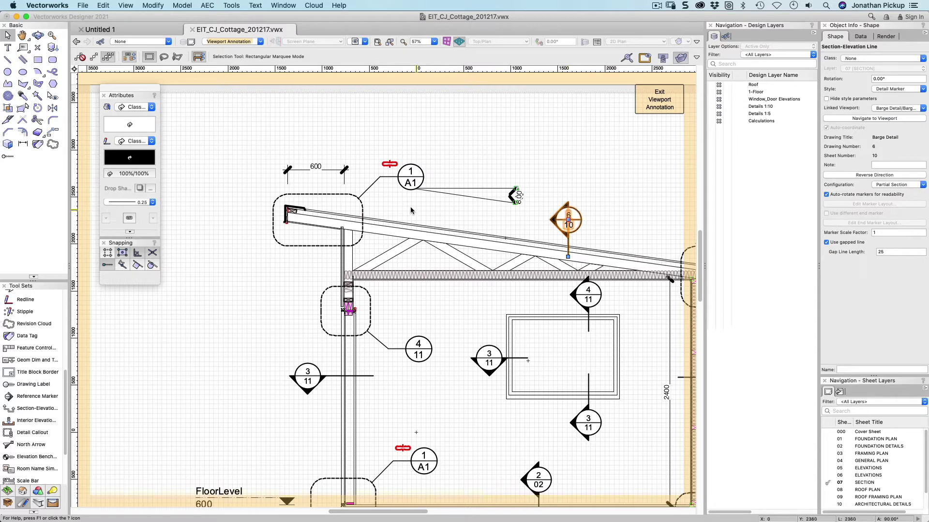
Link the ridge's 1/A1 callout to Ridge Detail, making it 1/10, then deselect
click(410, 177)
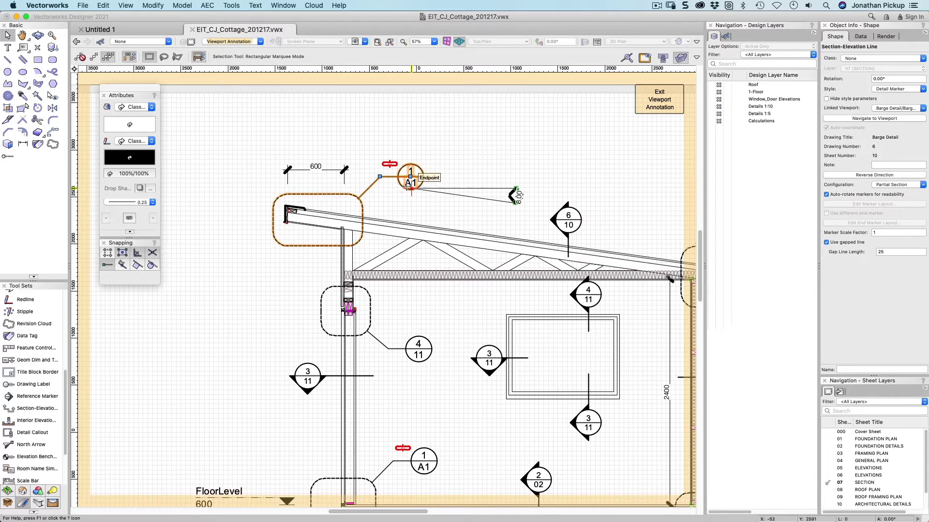
click(893, 110)
text(rif)
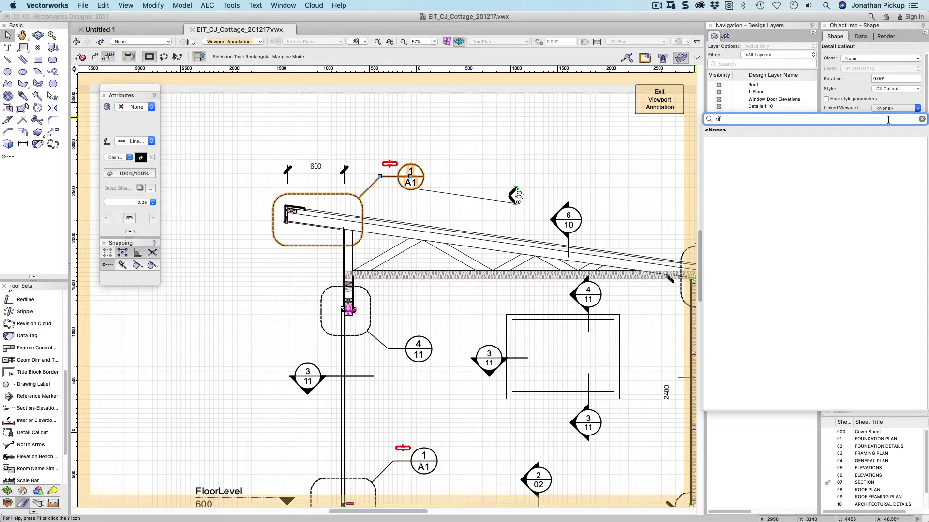
key(BackSpace)
text(d)
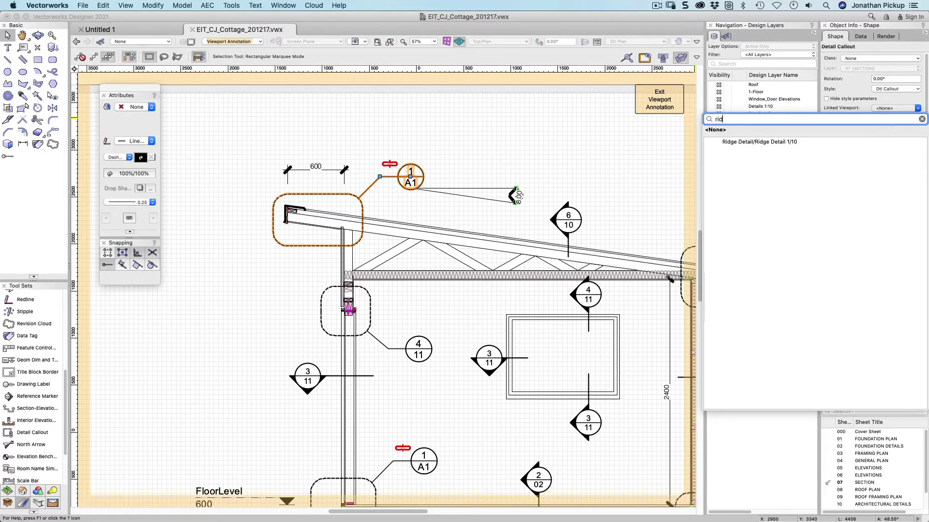
click(736, 145)
click(613, 200)
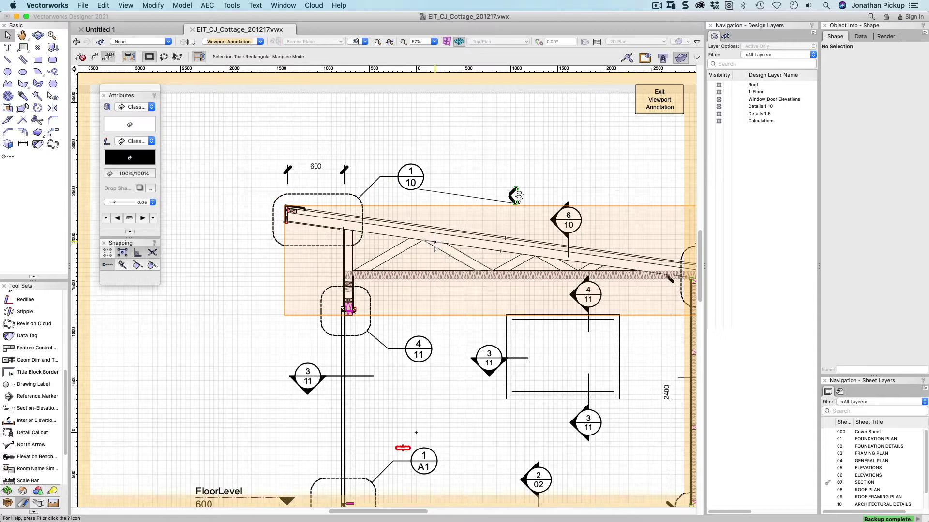
Leave Section annotation editing and switch to sheet 06 ELEVATIONS
scroll(357, 191, down, 3)
scroll(357, 191, right, 4)
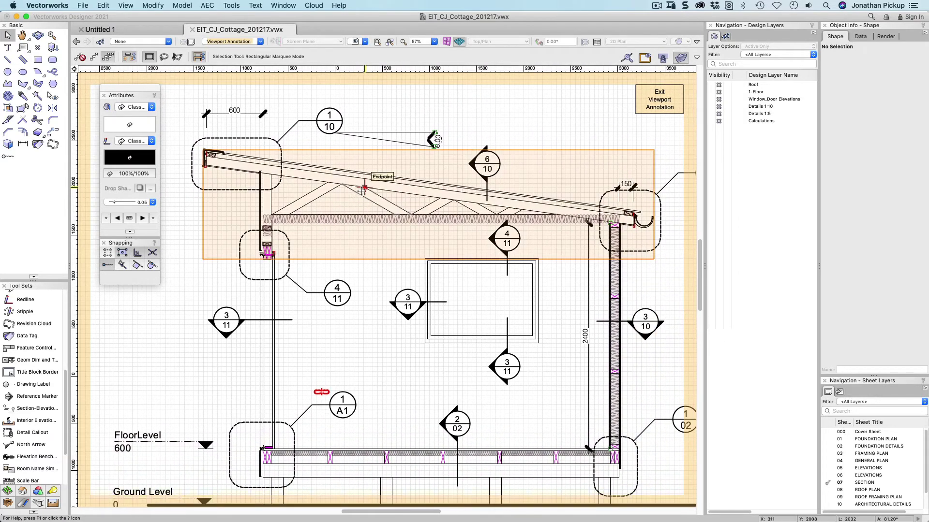
scroll(362, 190, down, 3)
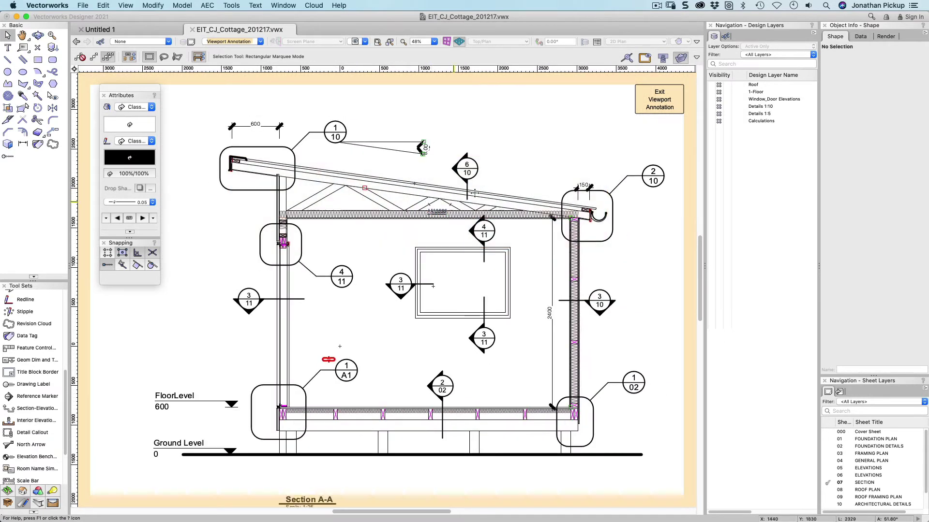
click(644, 109)
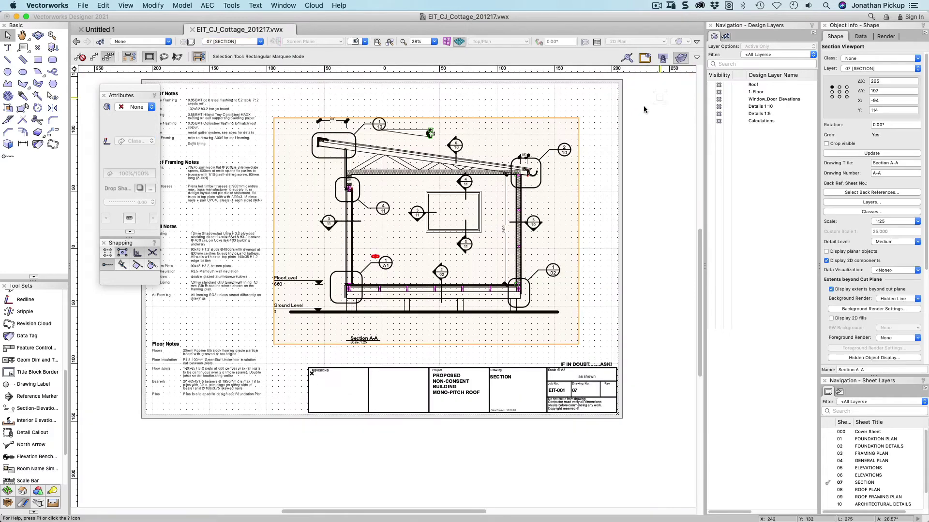
key(super+shift+Up)
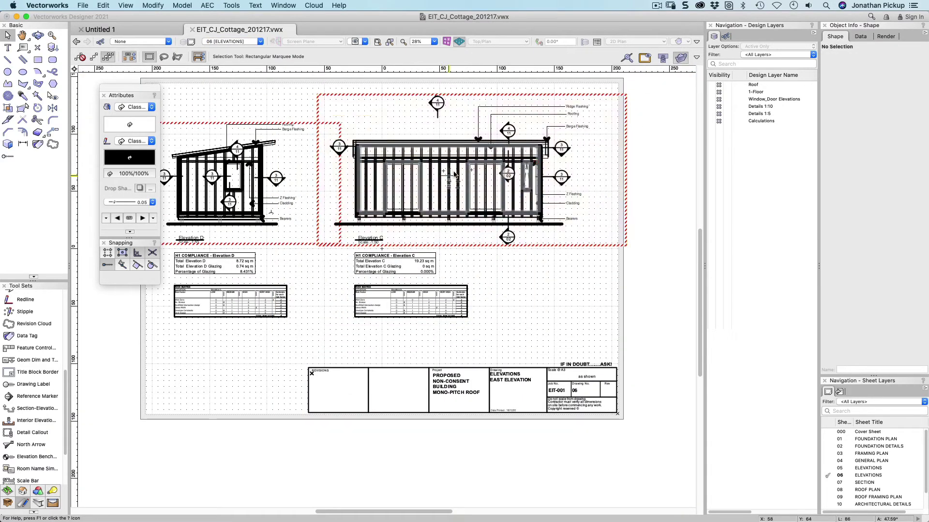
Update Elevation C, edit its annotations, and link the Head marker to Ridge Detail
click(472, 184)
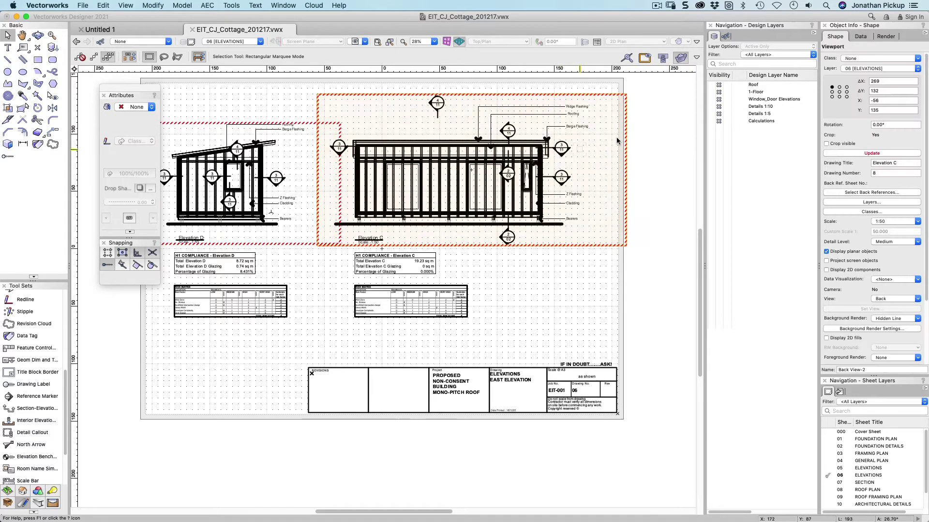
click(851, 152)
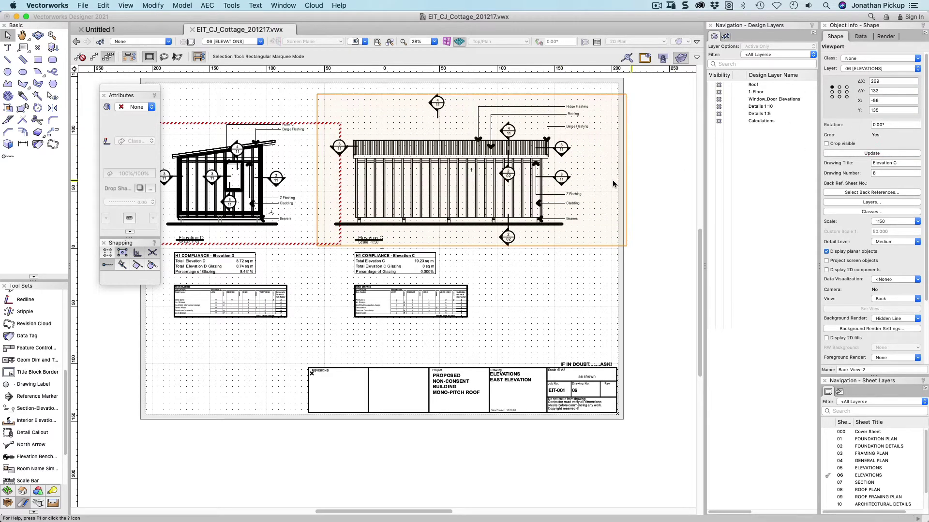
double_click(561, 148)
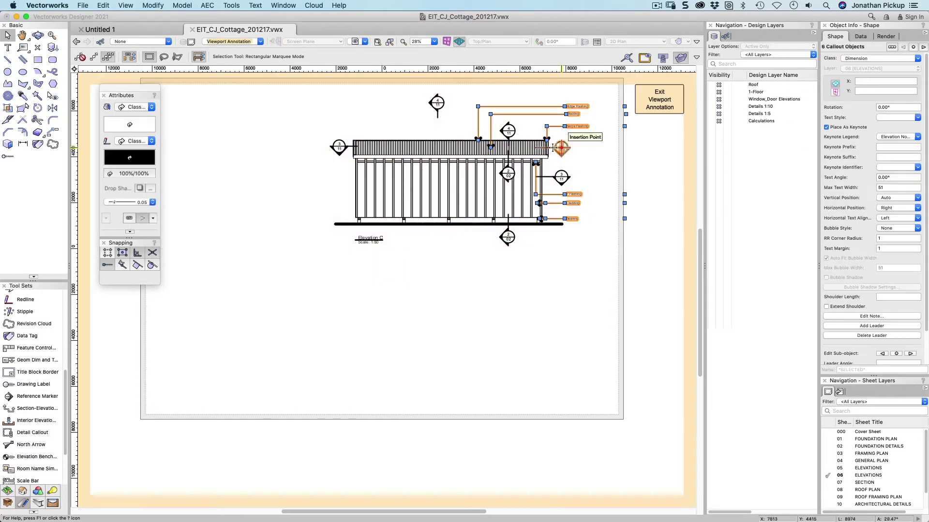
click(507, 130)
click(880, 108)
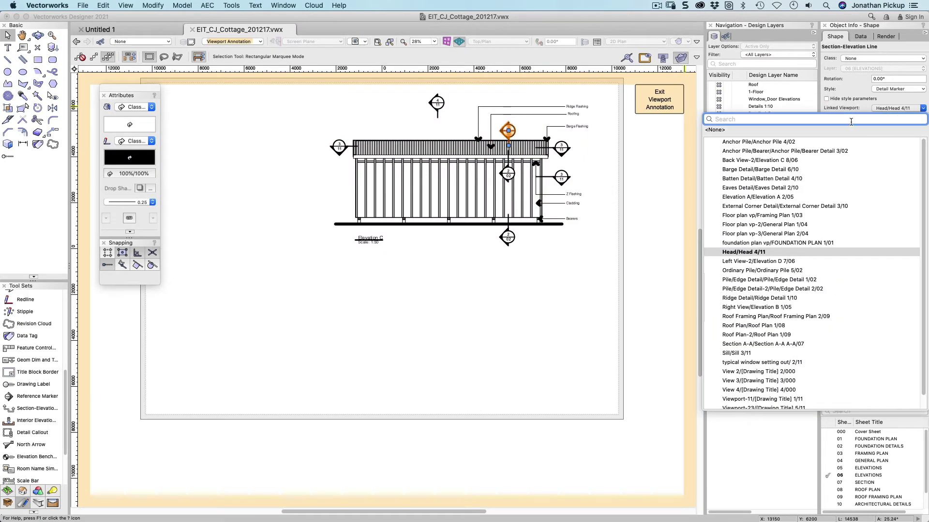
text(rid)
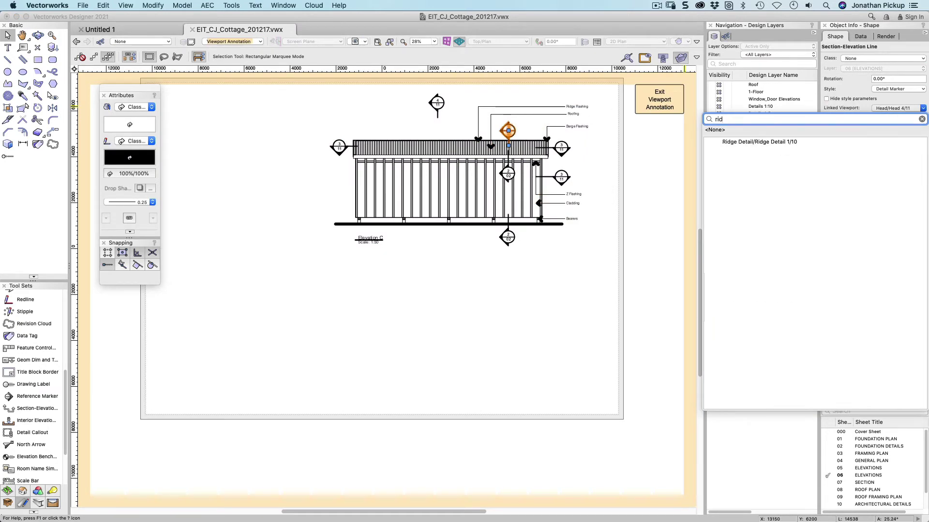
click(715, 142)
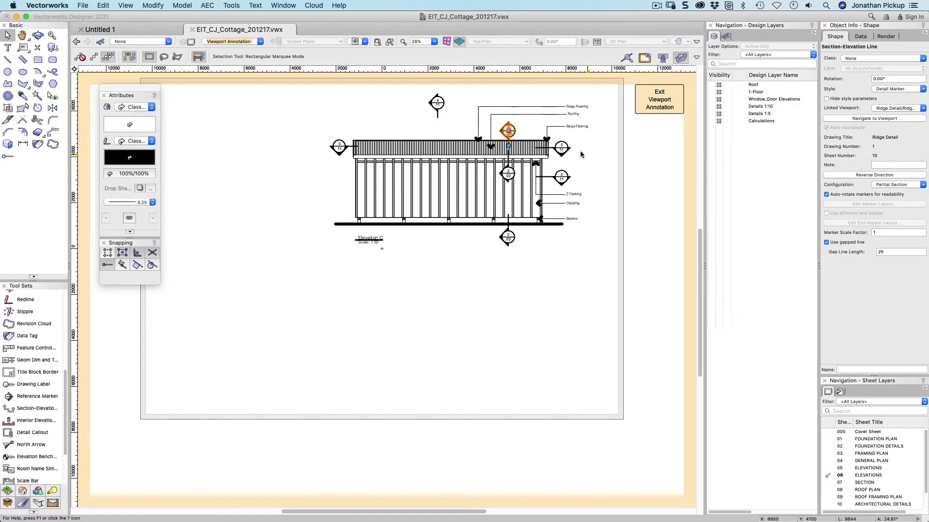
Link the right 3/11 marker to Barge Detail 6/10 and the lower one to External Corner Detail 3/10
click(561, 149)
click(894, 108)
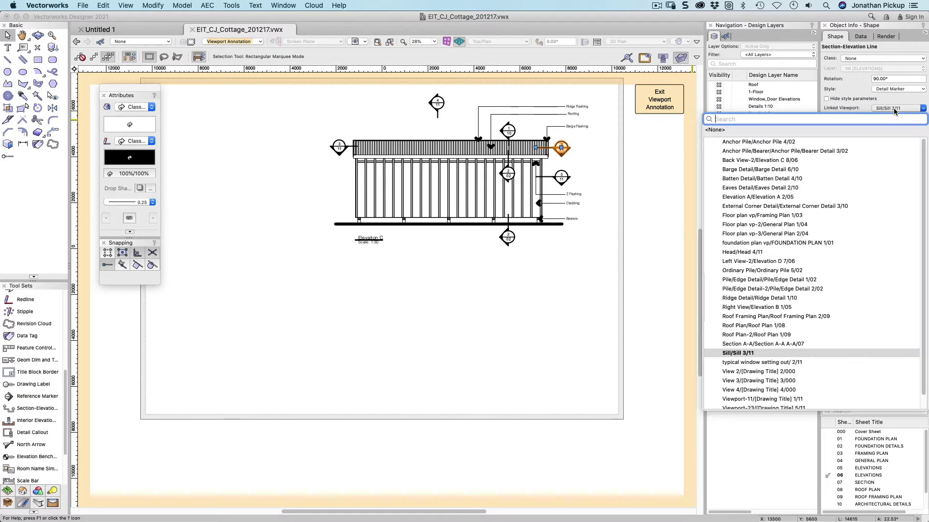
text(bar)
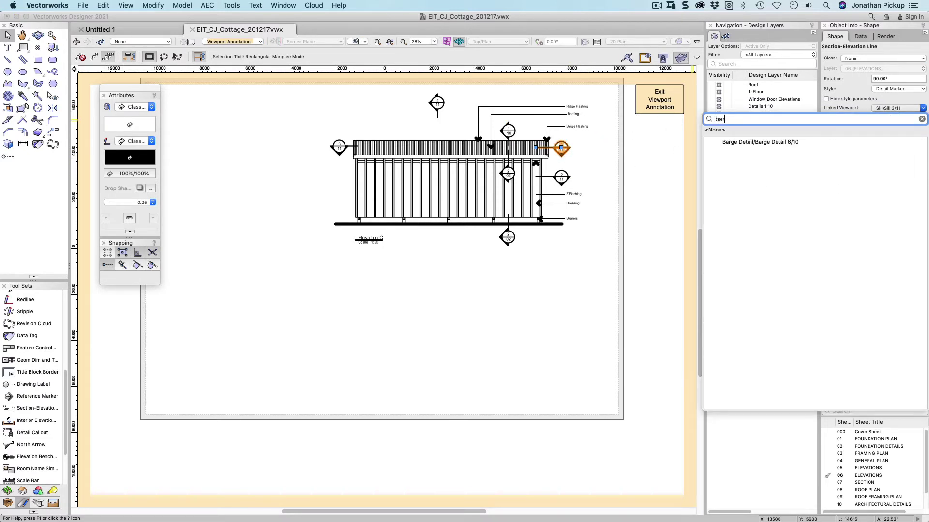
click(742, 142)
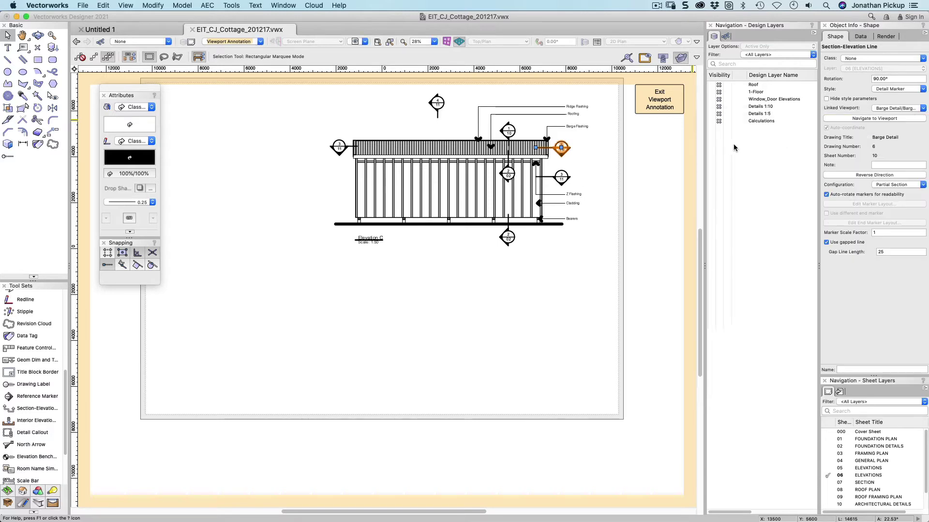
click(570, 178)
click(889, 110)
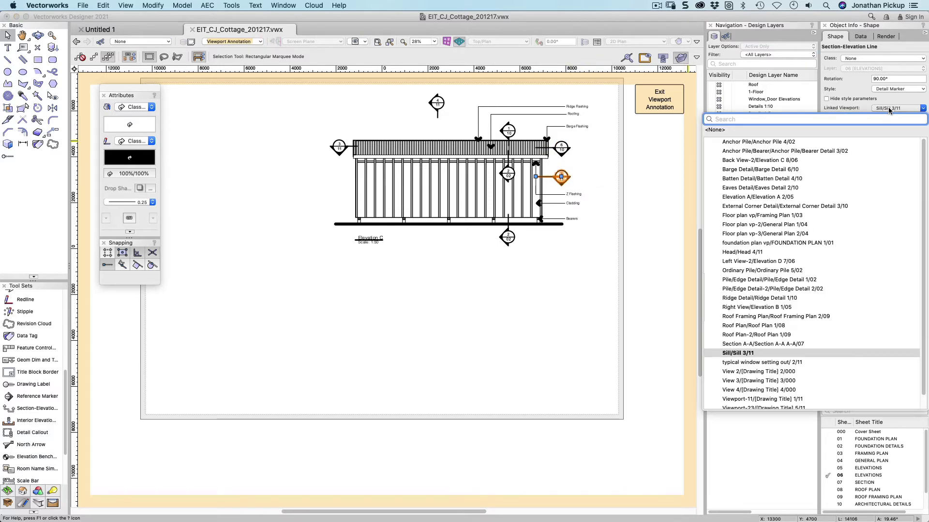
text(ext)
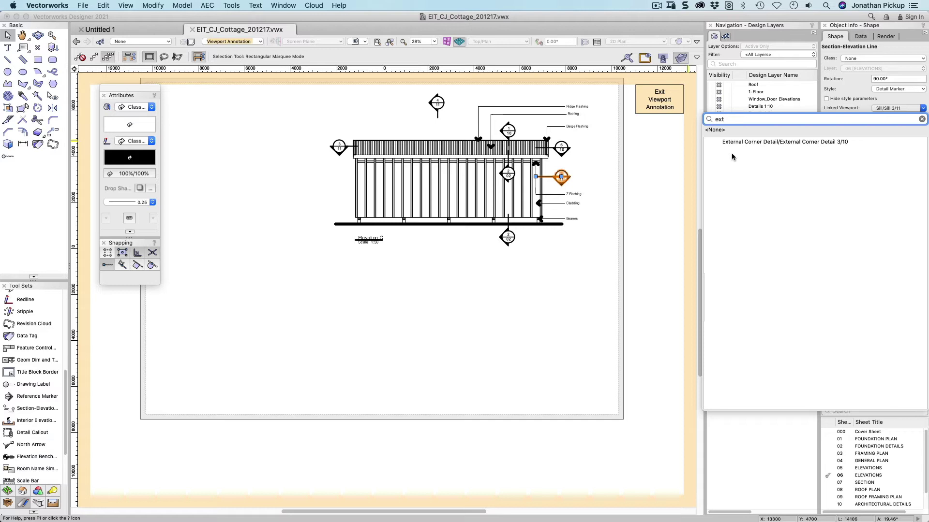
key(Down)
key(Return)
Link the 2/02 marker to Eaves Detail 2/10 and the left 3/11 marker to Barge Detail 6/10
click(517, 180)
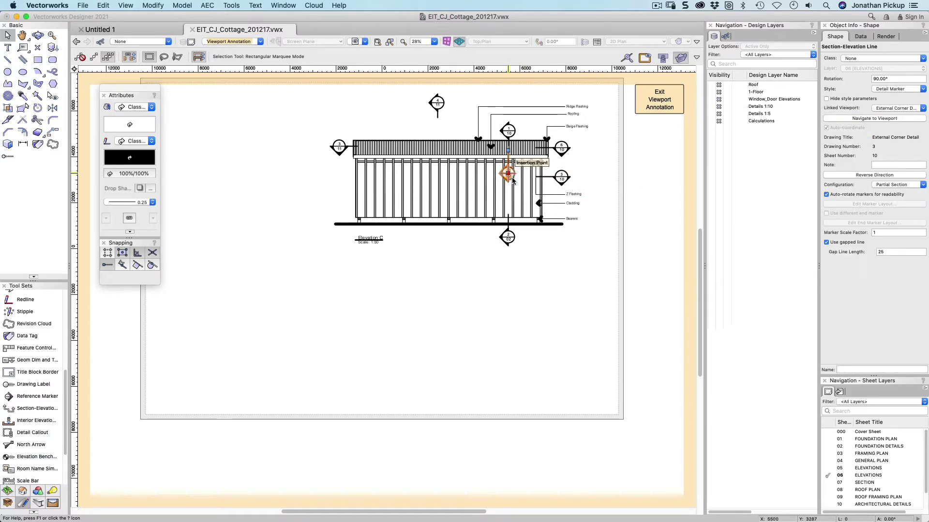
click(888, 108)
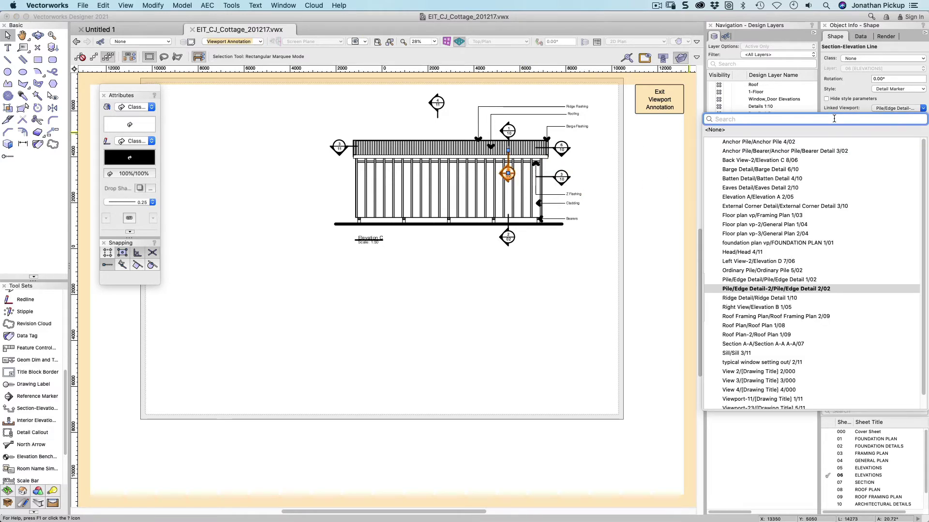
text(eav)
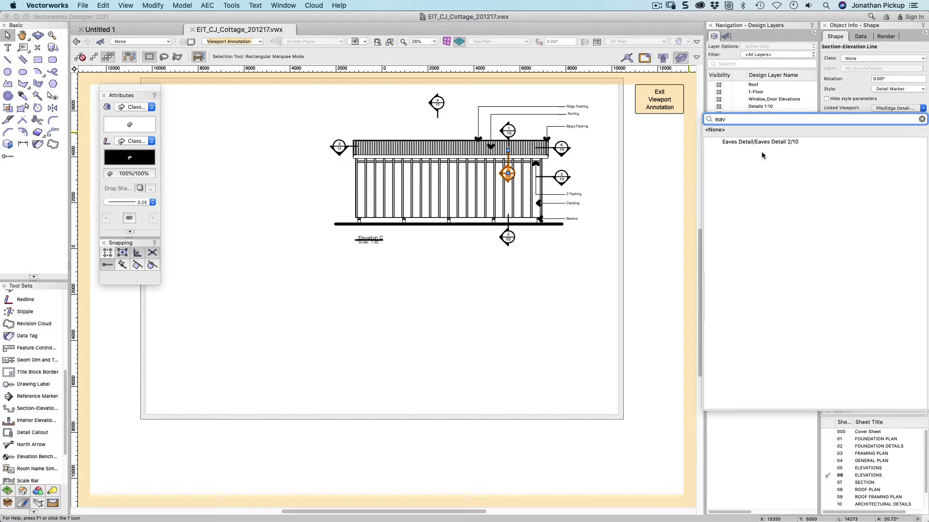
click(760, 142)
click(339, 146)
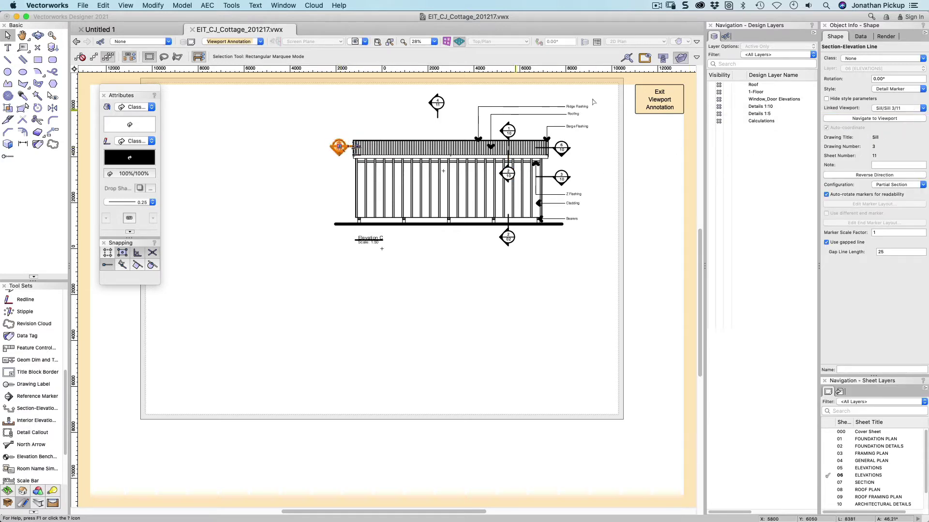
click(884, 108)
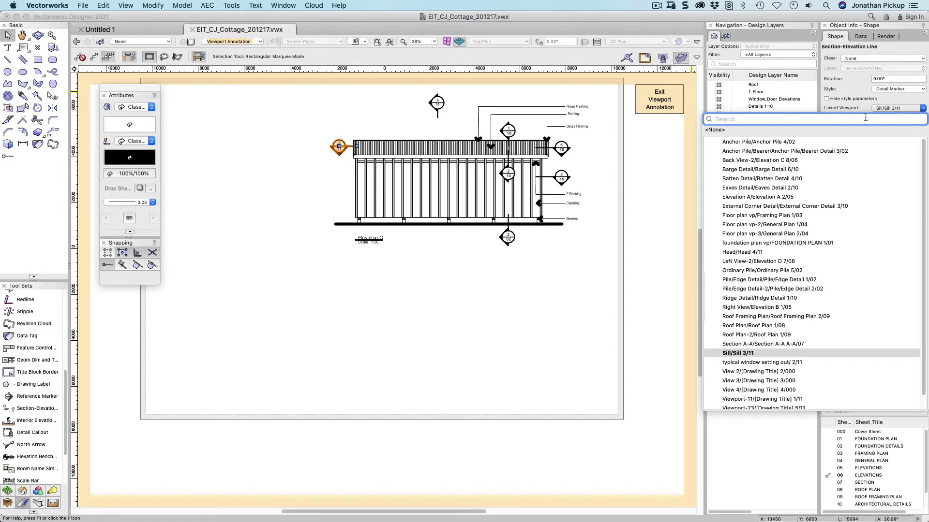
text(bar)
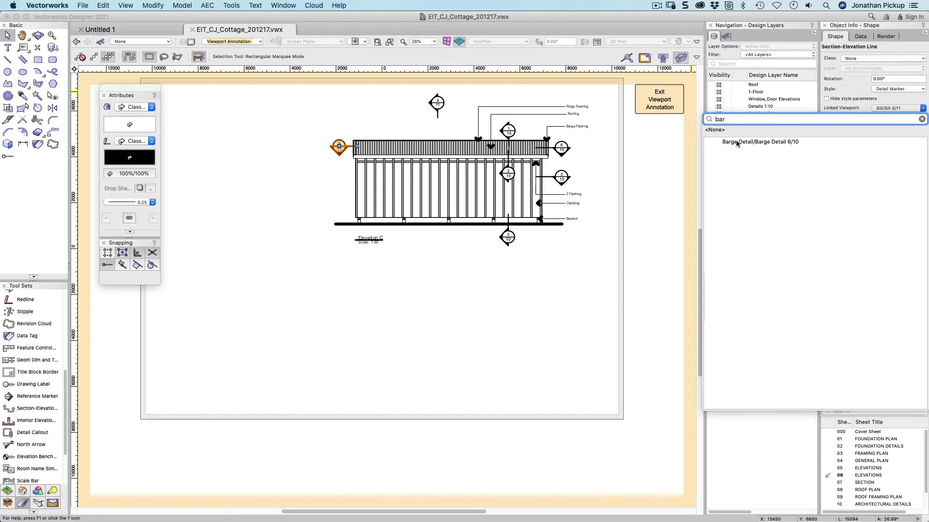
click(737, 143)
click(659, 108)
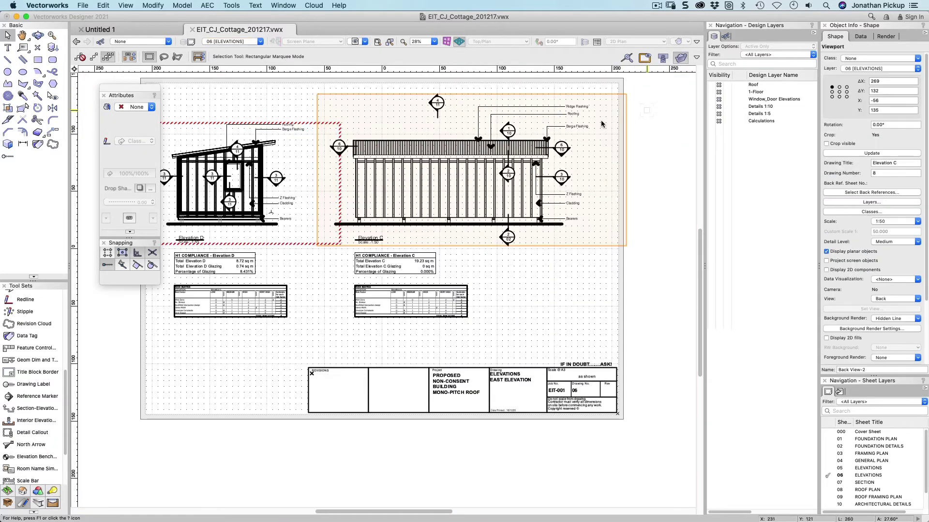
Reopen Elevation C's annotations, select and clear a marker, then return to the sheet
double_click(504, 148)
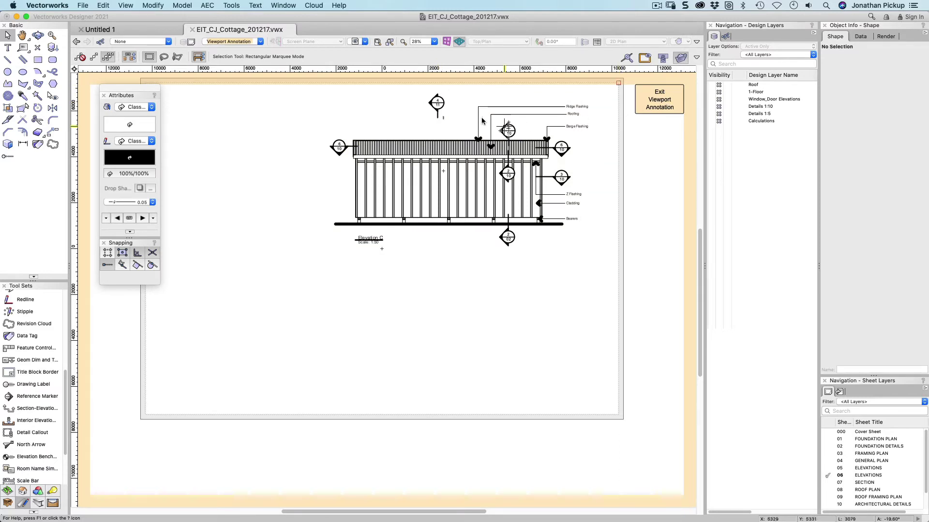
click(437, 103)
click(625, 94)
click(648, 100)
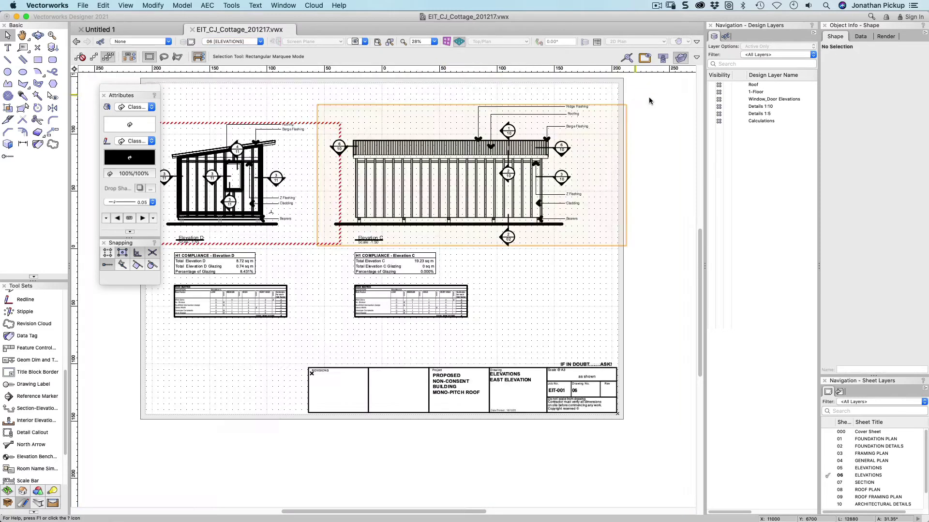
In Elevation D's annotations, link both side markers to External Corner Detail 3/10
double_click(275, 183)
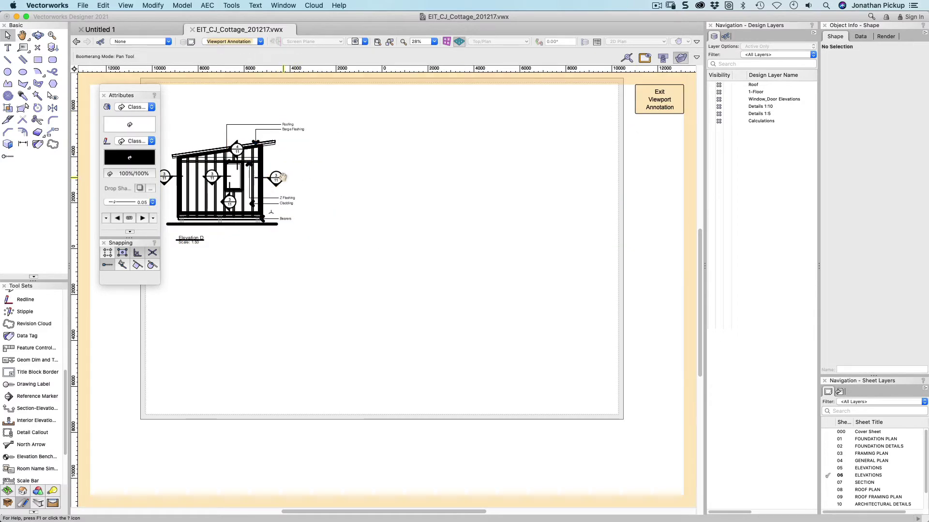
drag(283, 177, 388, 164)
click(381, 164)
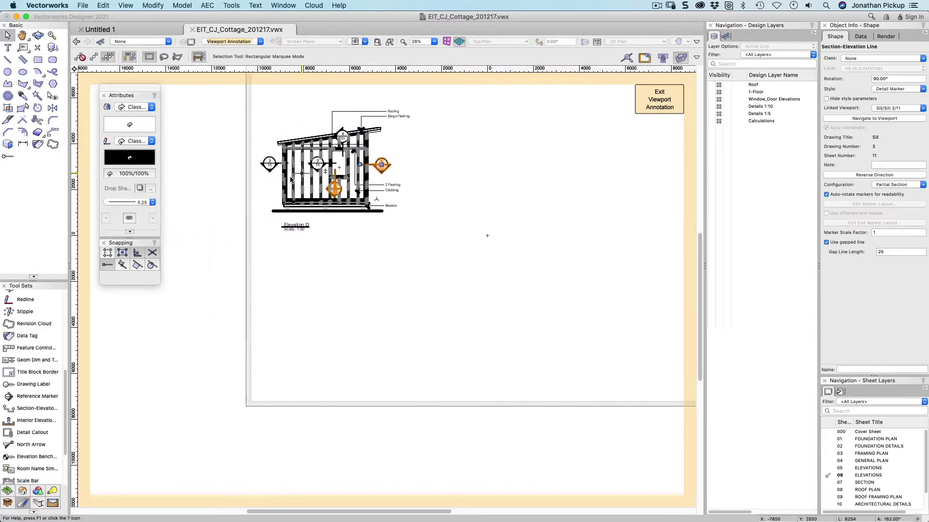
shift+click(270, 163)
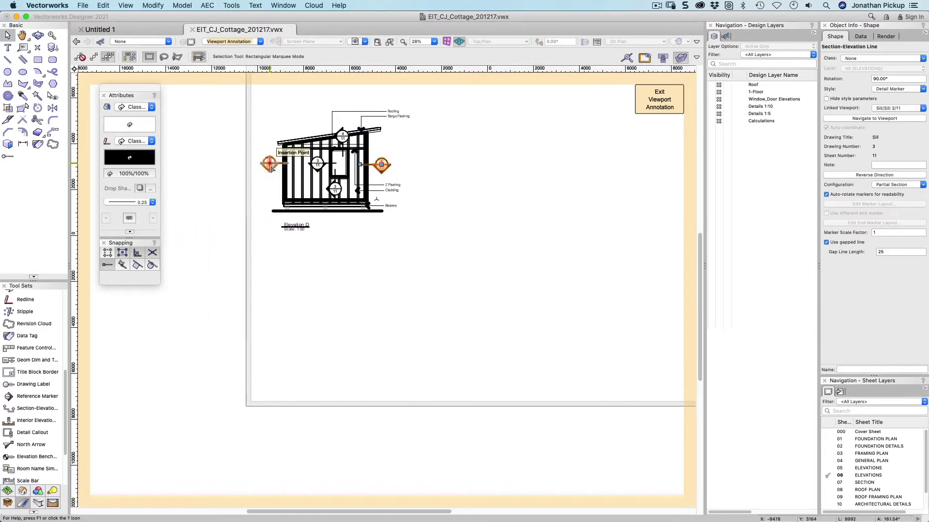
click(880, 108)
text(e)
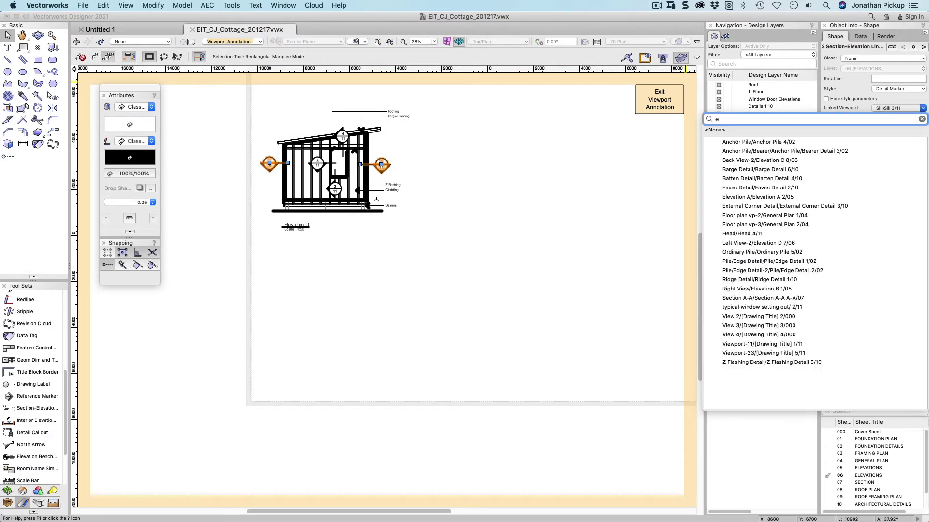
text(xt)
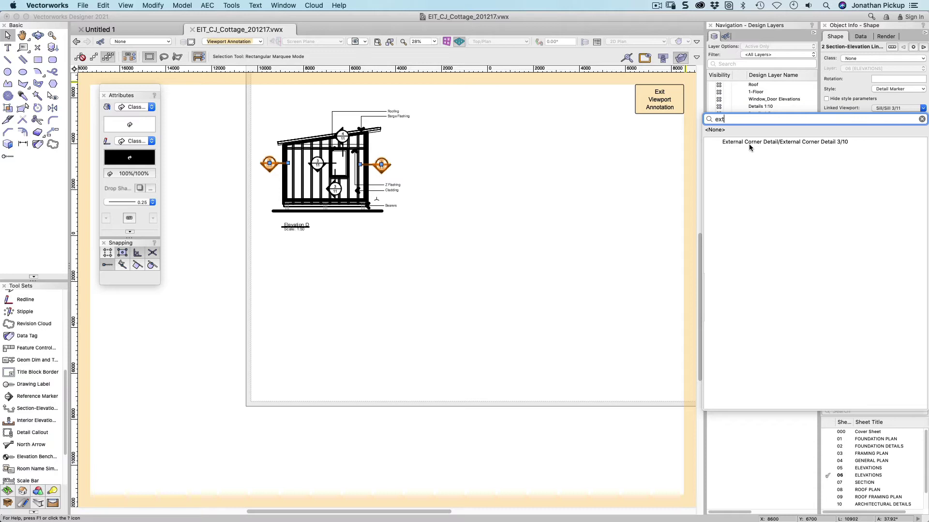
click(747, 143)
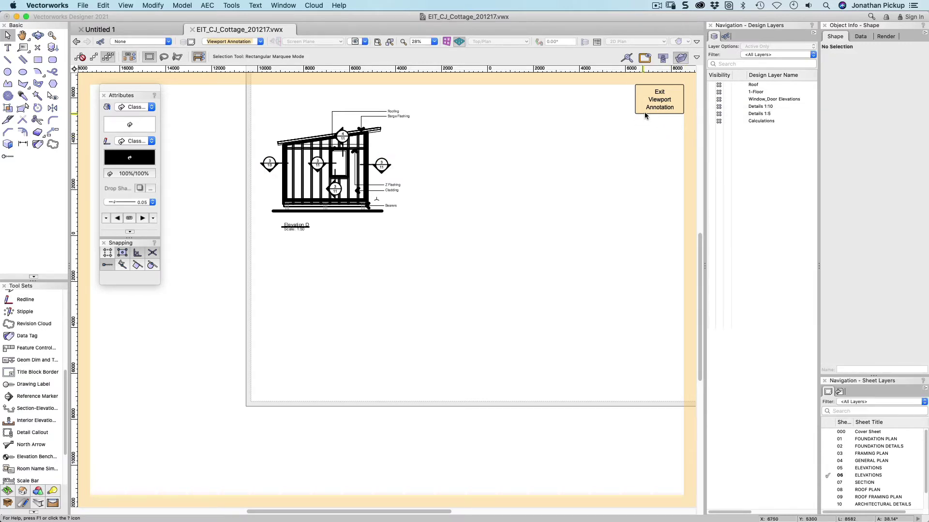
Leave annotation editing, page through 08 ROOF PLAN to 09 ROOF FRAMING PLAN, and edit its annotations
click(674, 95)
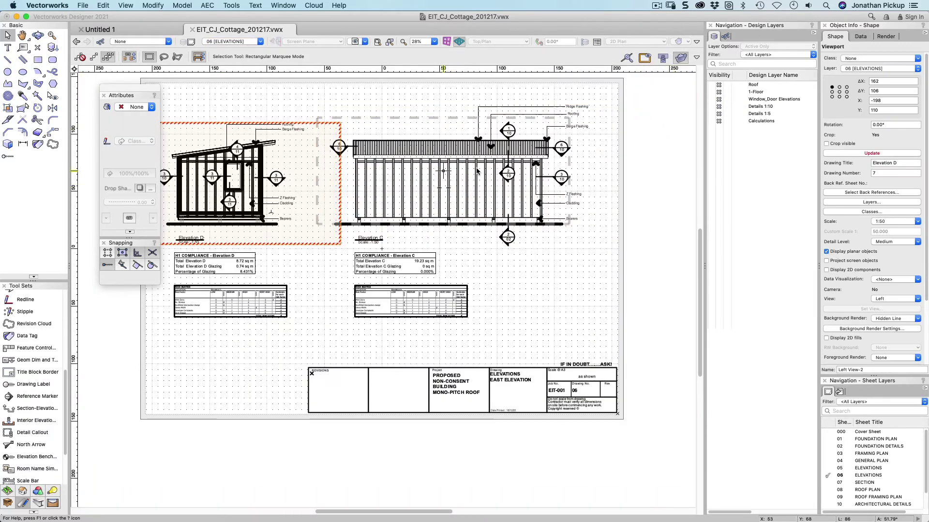
key(super+Page_Down)
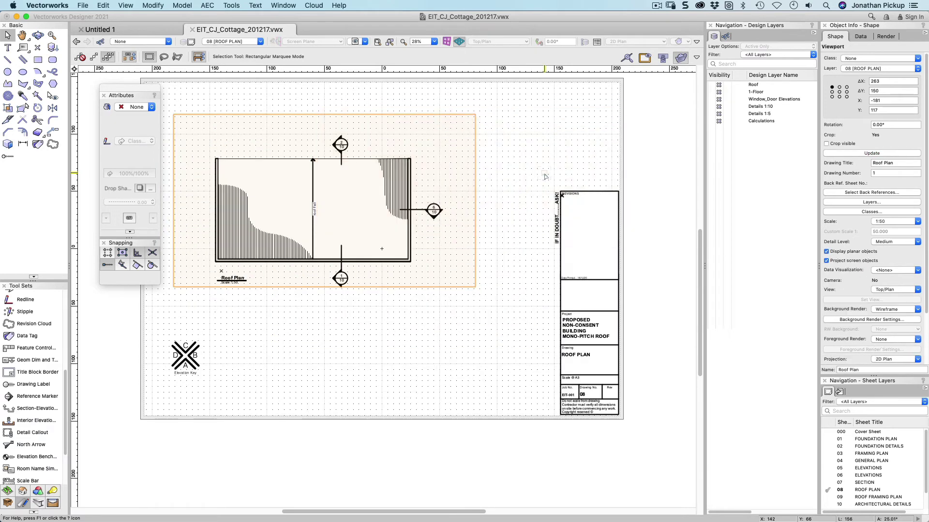
key(super+Page_Down)
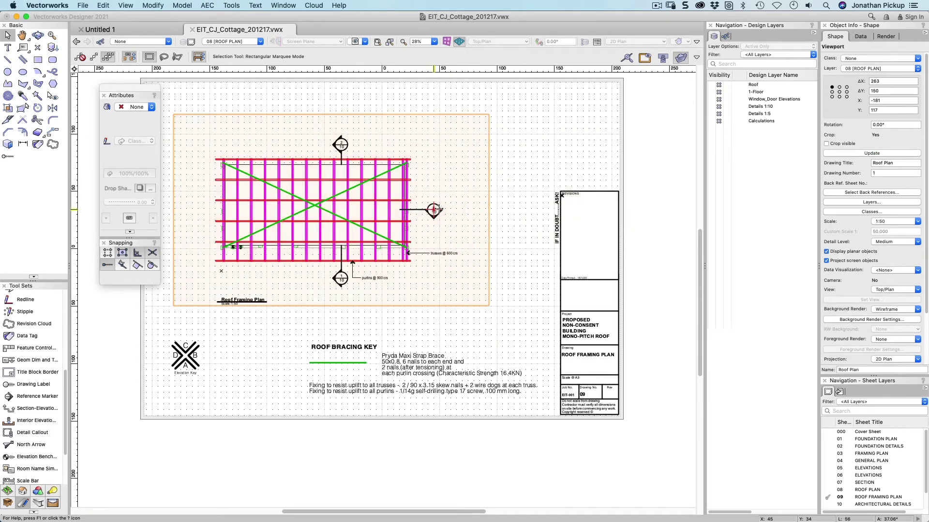
double_click(434, 210)
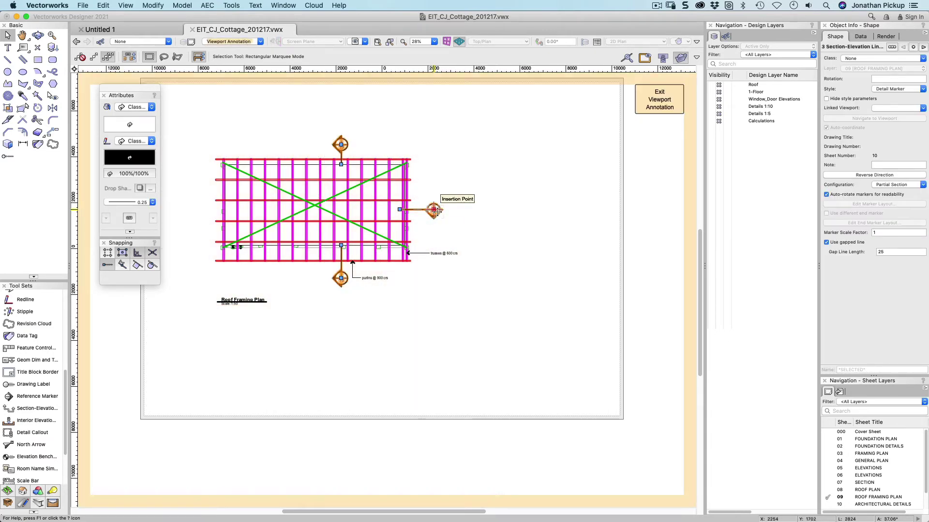
Exit annotation editing, revisit the Roof Plan, then page forward to 10 ARCHITECTURAL DETAILS
click(411, 196)
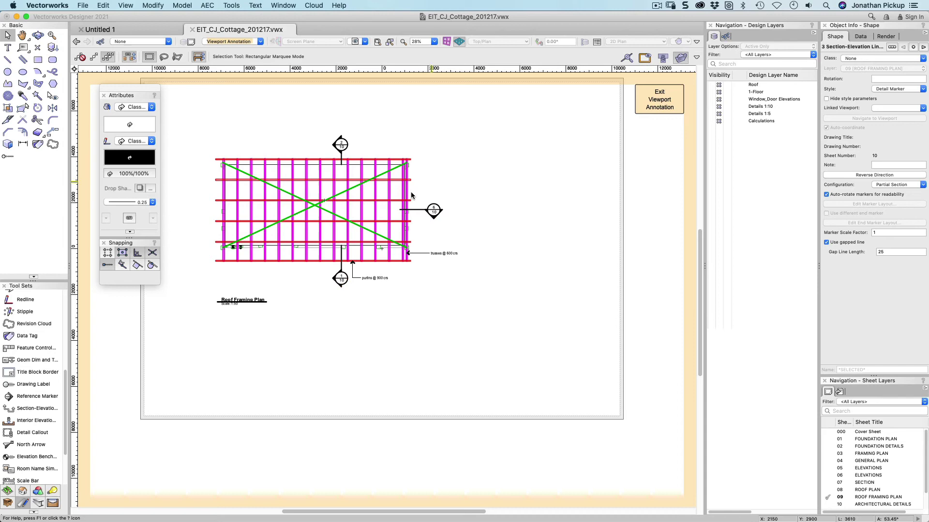
click(653, 100)
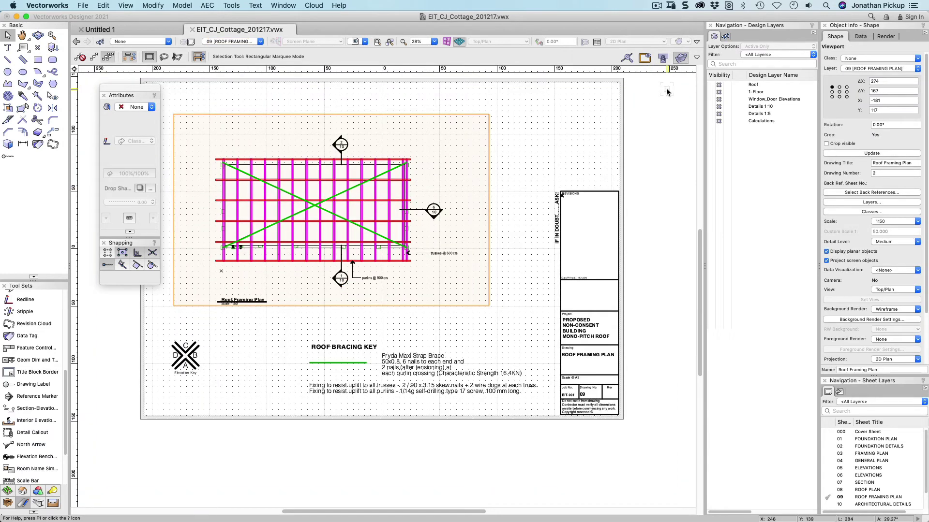
key(super+z)
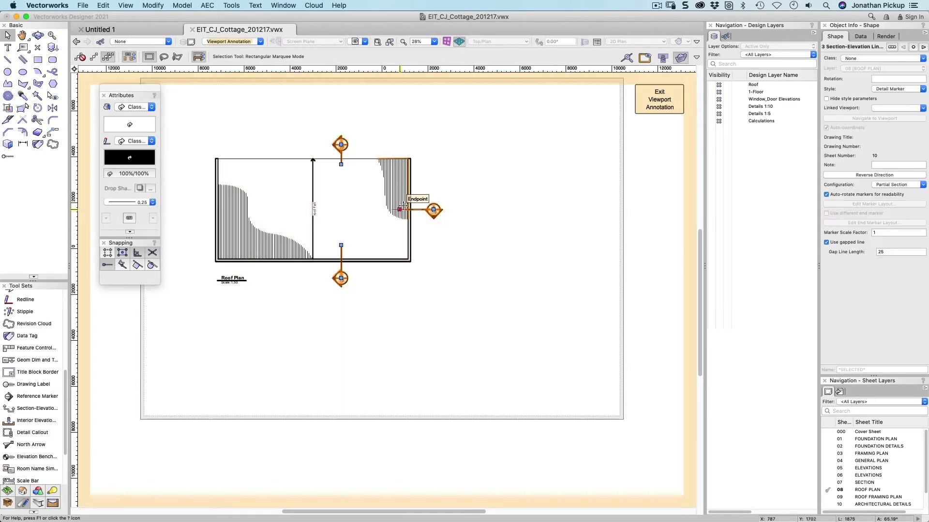
click(671, 103)
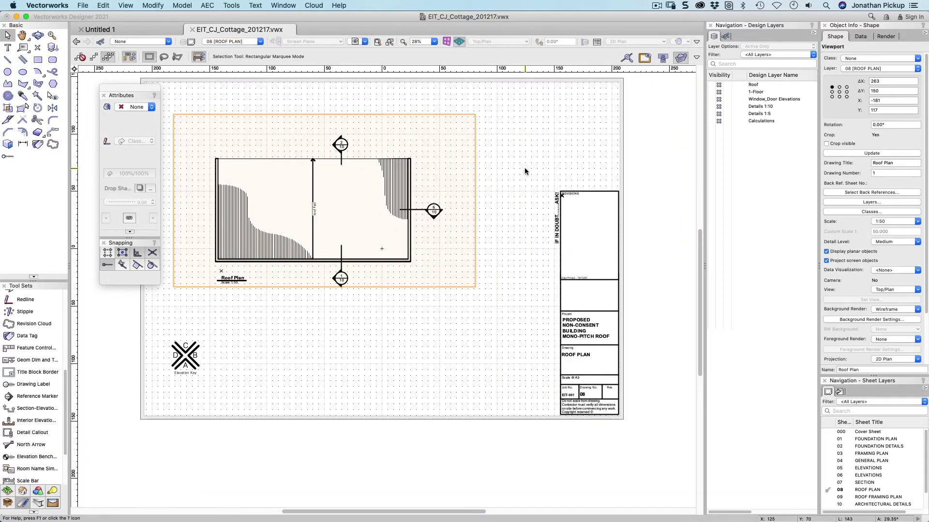
key(super+Page_Down)
key(super+Page_Down)
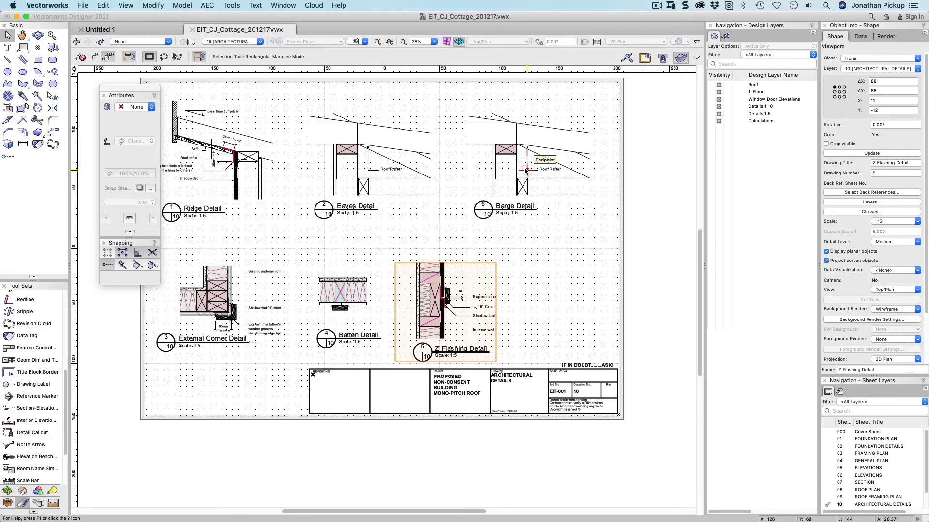
Rename the Barge Detail viewport to 'Viewport 100', then return to the 08 ROOF PLAN sheet
click(496, 163)
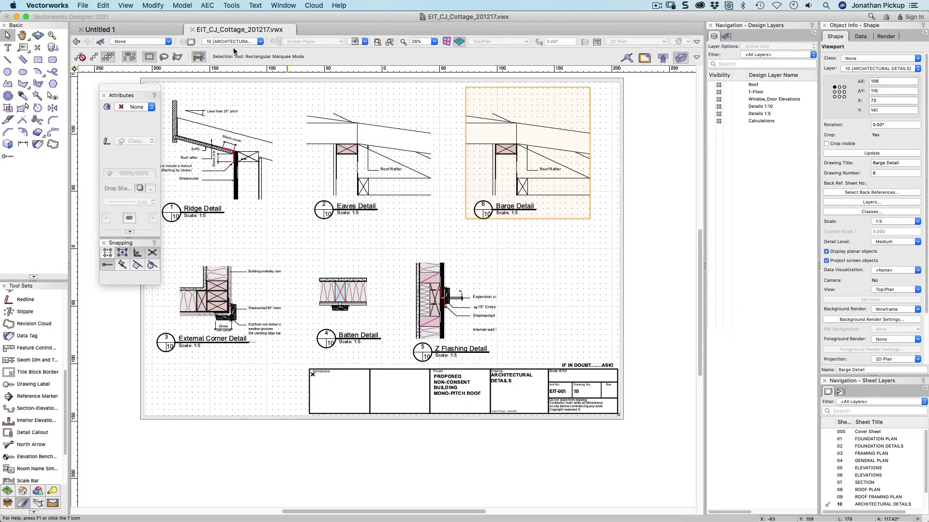
click(873, 373)
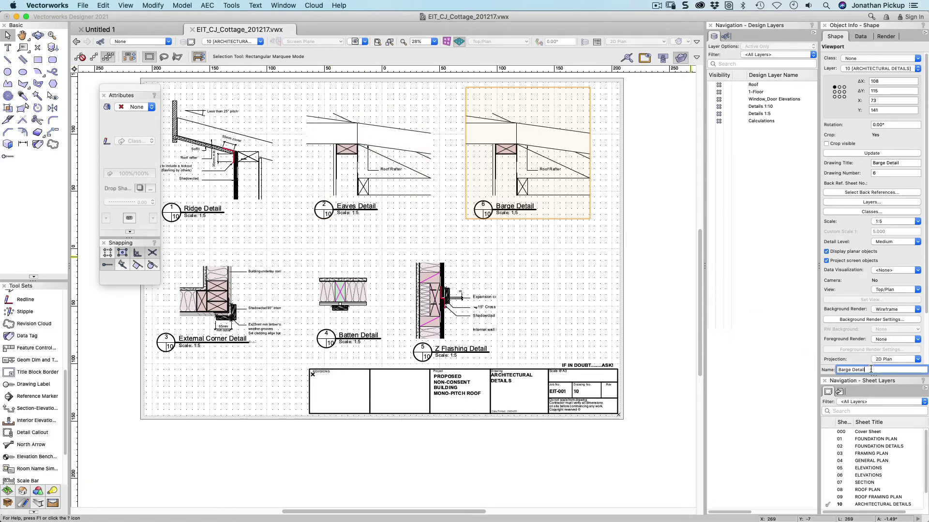
triple_click(857, 369)
text(Viewport 100)
key(Return)
click(252, 42)
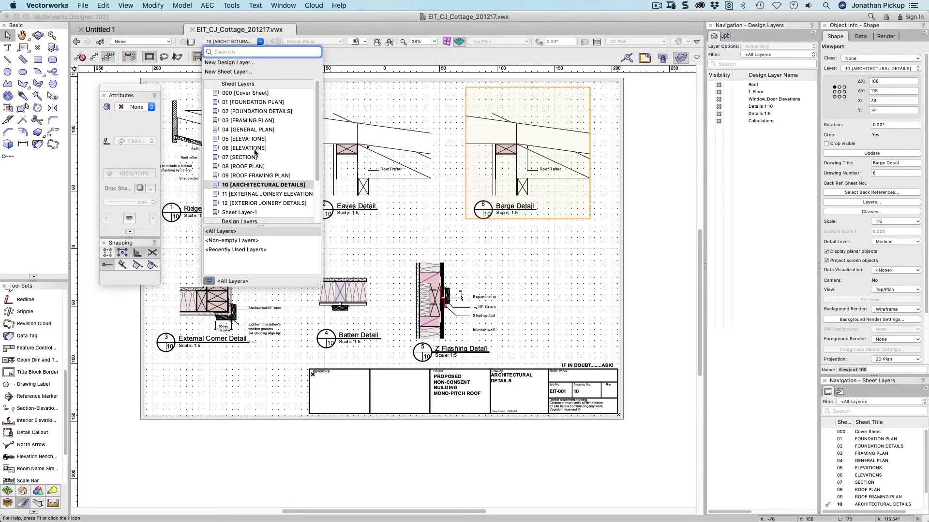
click(255, 166)
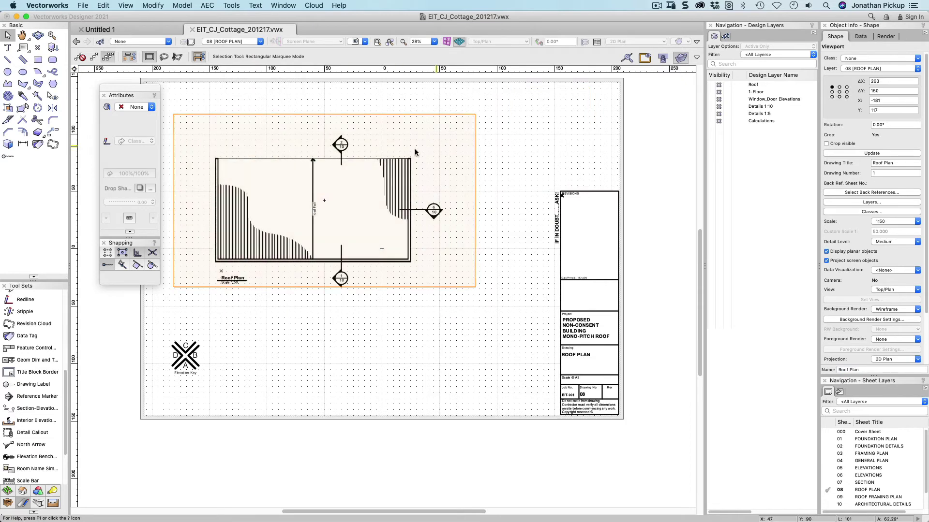
In the Roof Plan annotations, confirm the right-hand marker links to Viewport 100/Barge Detail 6/10 after searching 'bar'
double_click(435, 207)
click(441, 210)
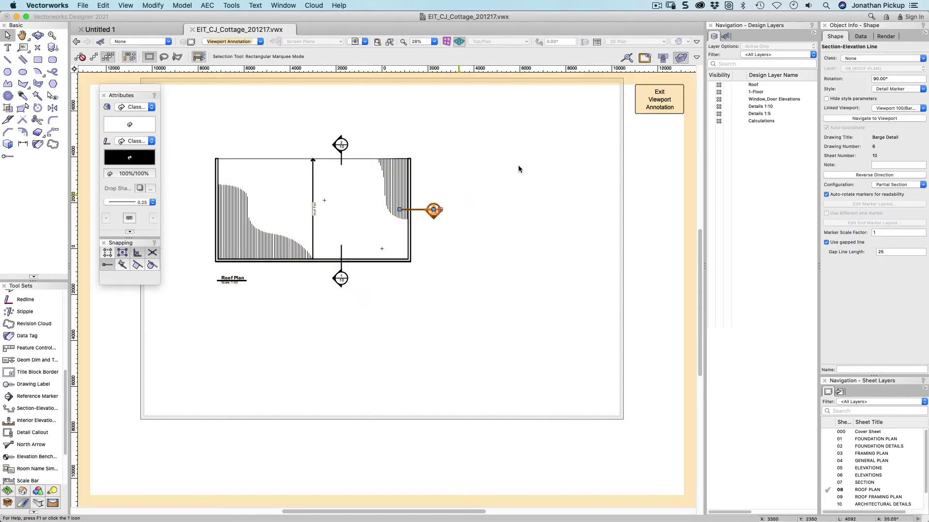
click(887, 109)
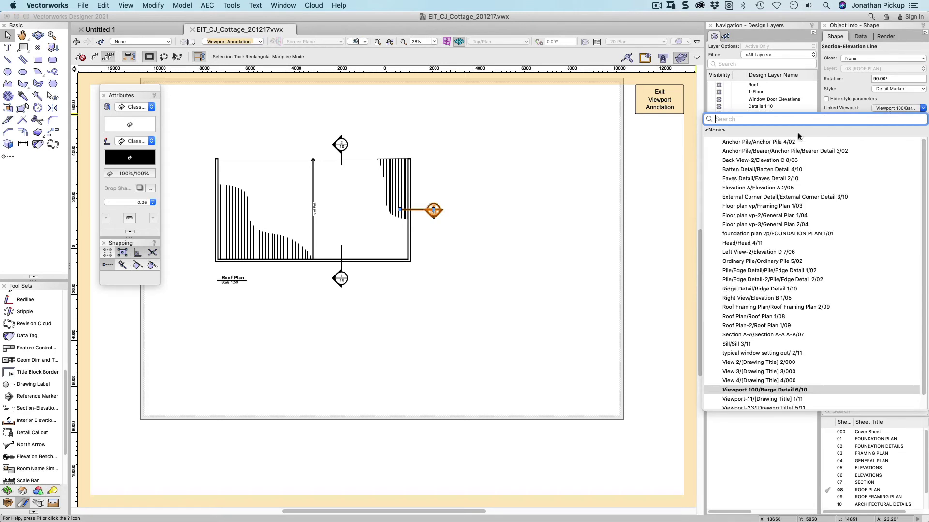
text(bar)
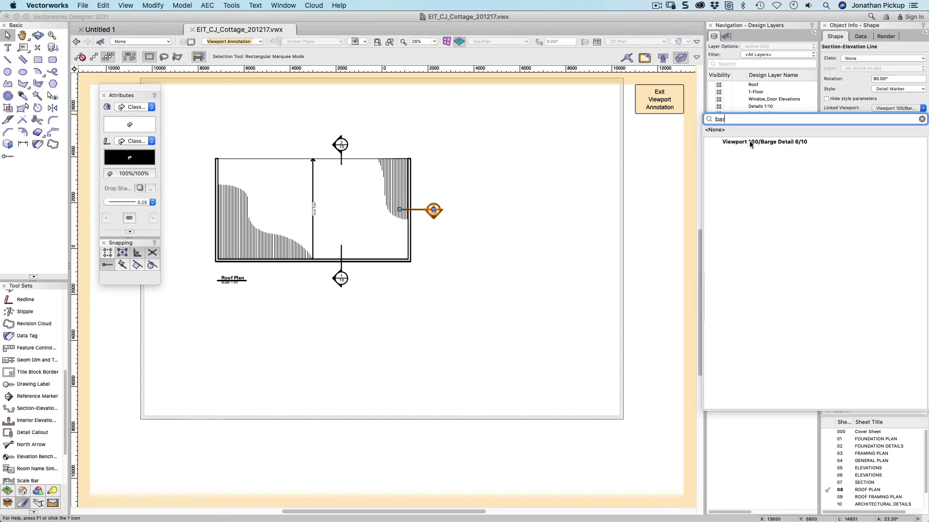
click(659, 155)
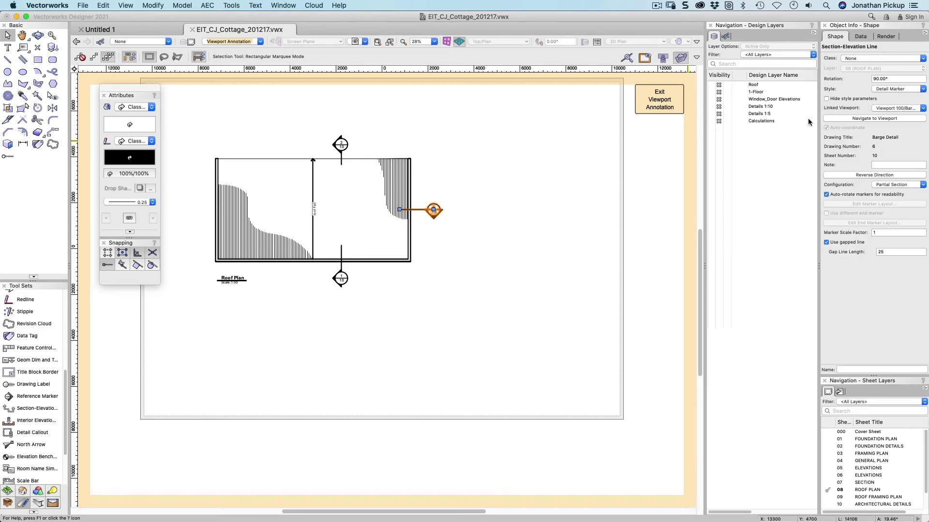
click(884, 111)
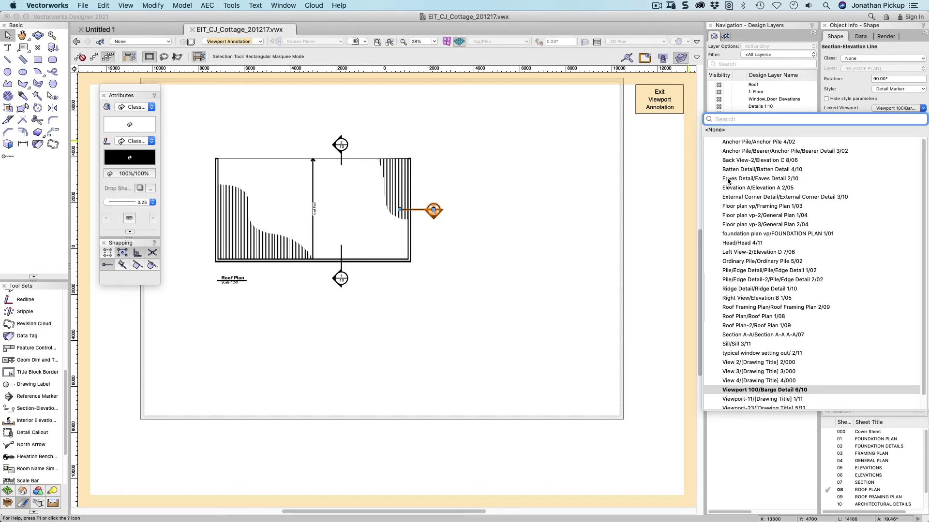
key(Escape)
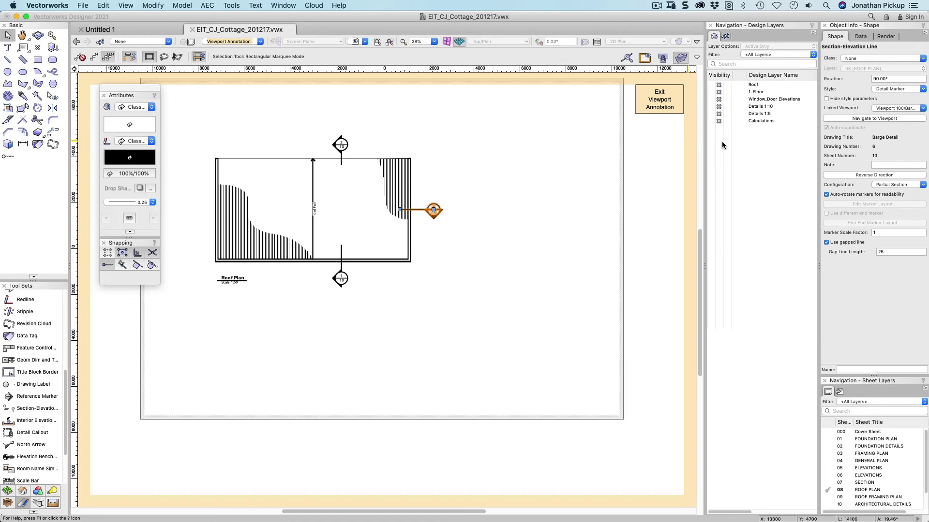
On sheet 10, rename Viewport 100 back to 'Barge Detail' by pasting its drawing title into the name
click(660, 99)
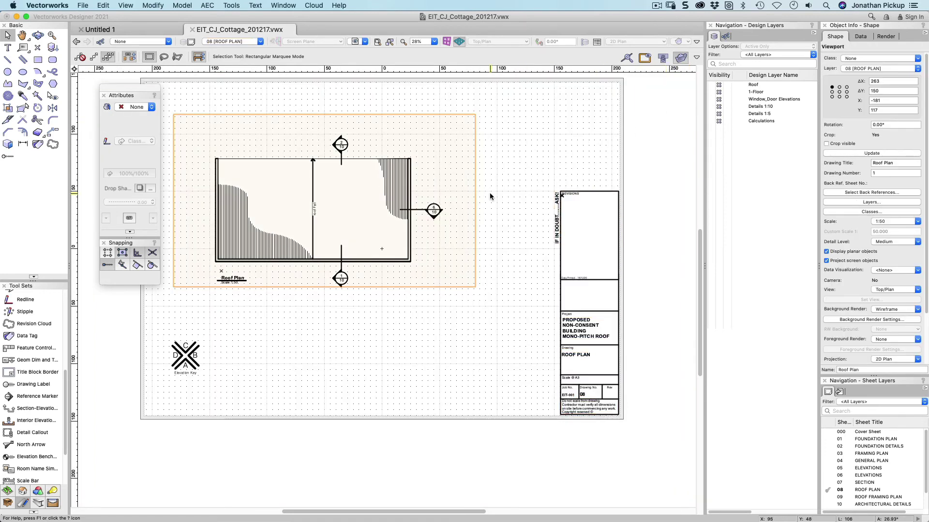
key(super+Page_Down)
key(super+Page_Down)
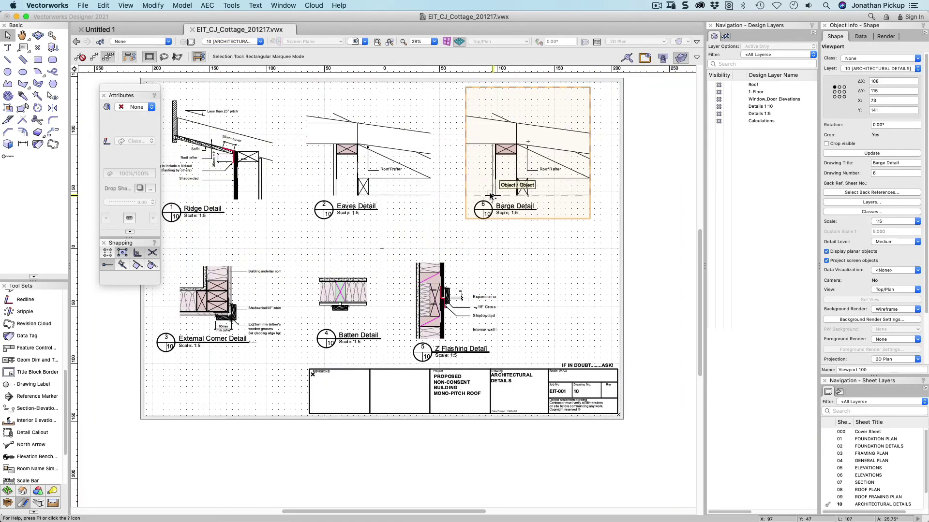
click(869, 370)
click(899, 163)
key(super+c)
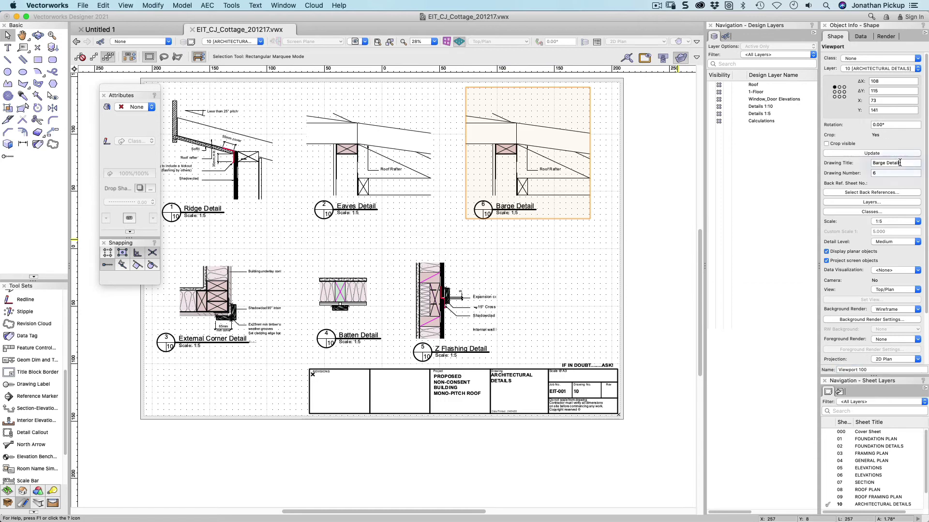
click(868, 370)
key(BackSpace)
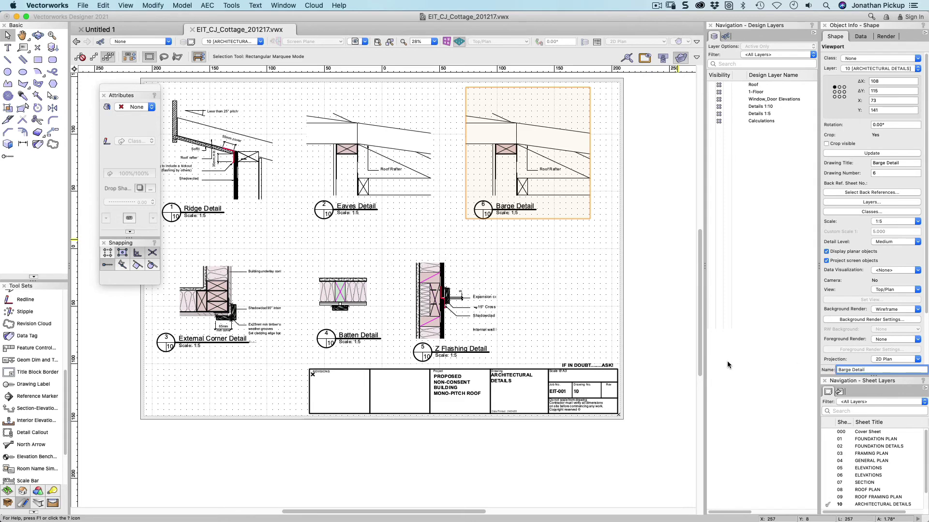
key(super+v)
click(248, 41)
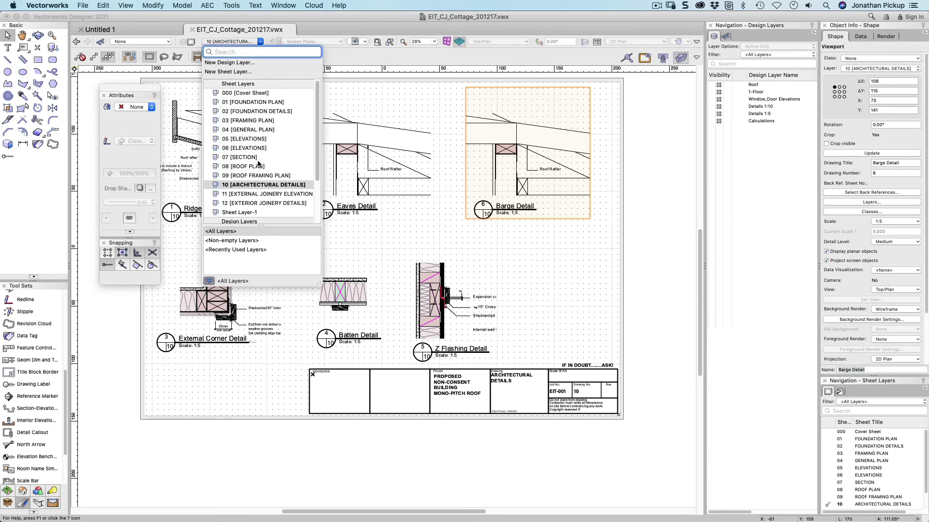
Verify in the Roof Plan annotations that the marker now links to Barge Detail/Barge Detail 6/10
key(Escape)
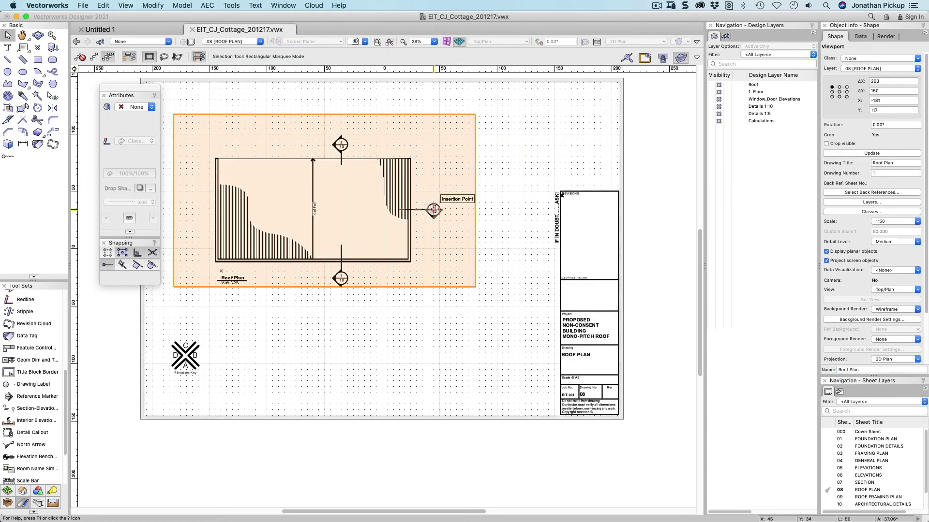
double_click(434, 209)
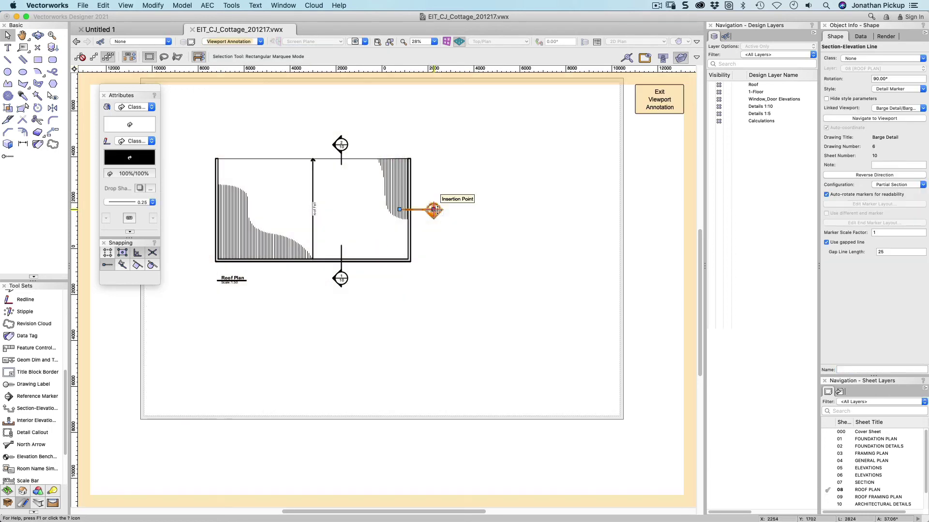
click(892, 108)
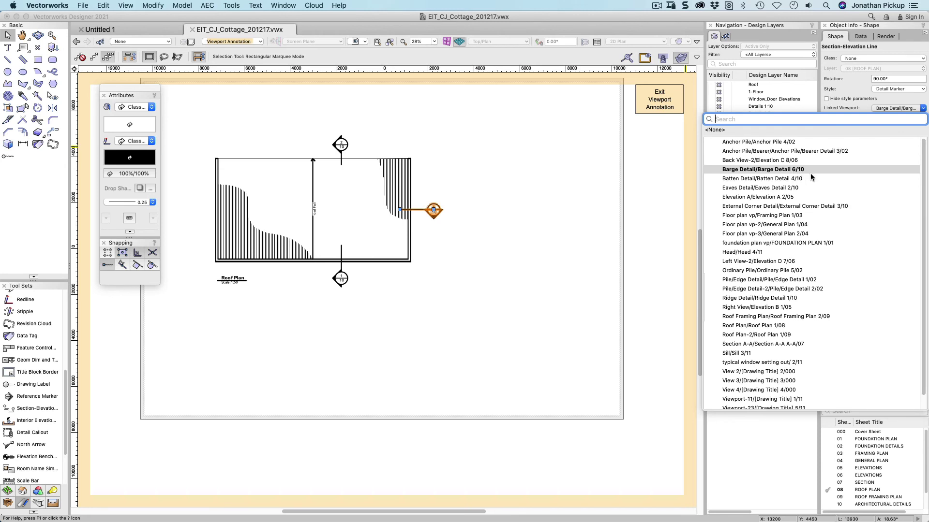
click(651, 198)
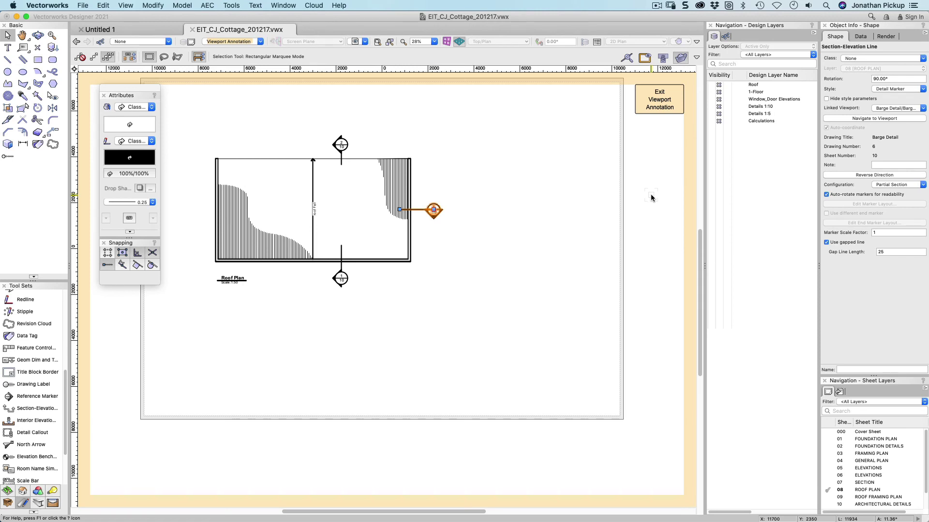
Deselect the section marker in the Roof Plan viewport annotations
click(544, 155)
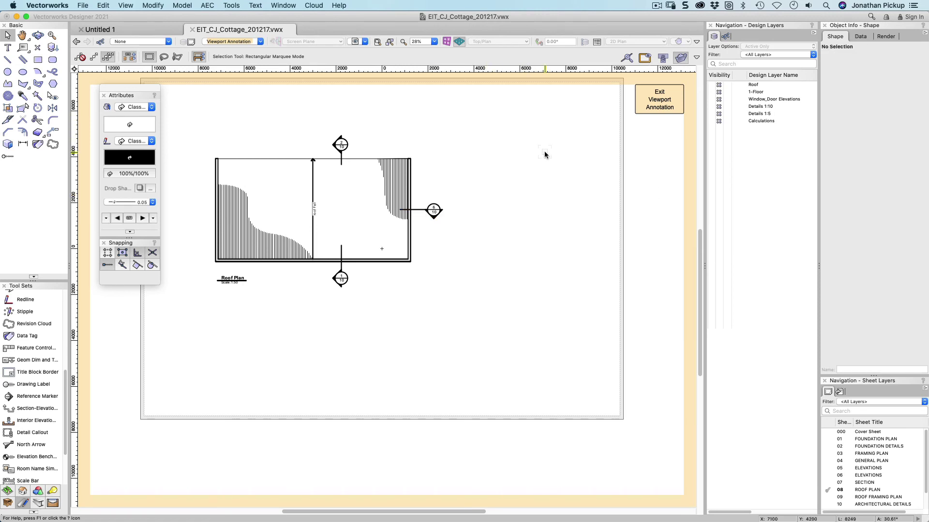